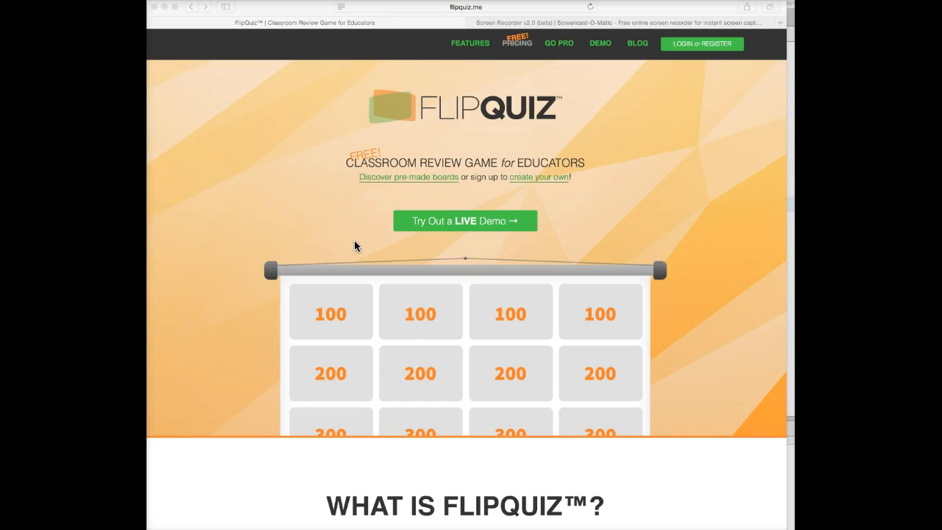
- Open FlipQuiz's login page and switch to the new-account registration form
left_click(333, 341)
left_click_drag(712, 9, 718, 9)
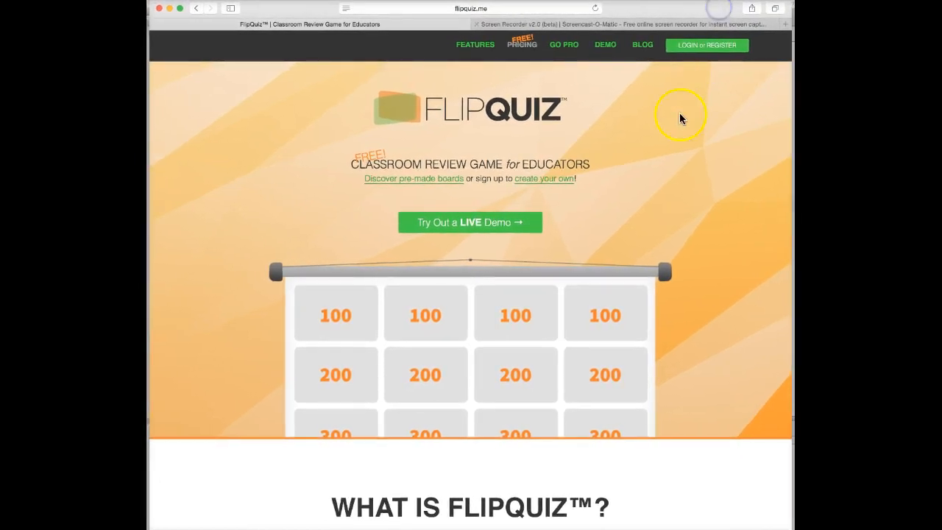
left_click(707, 47)
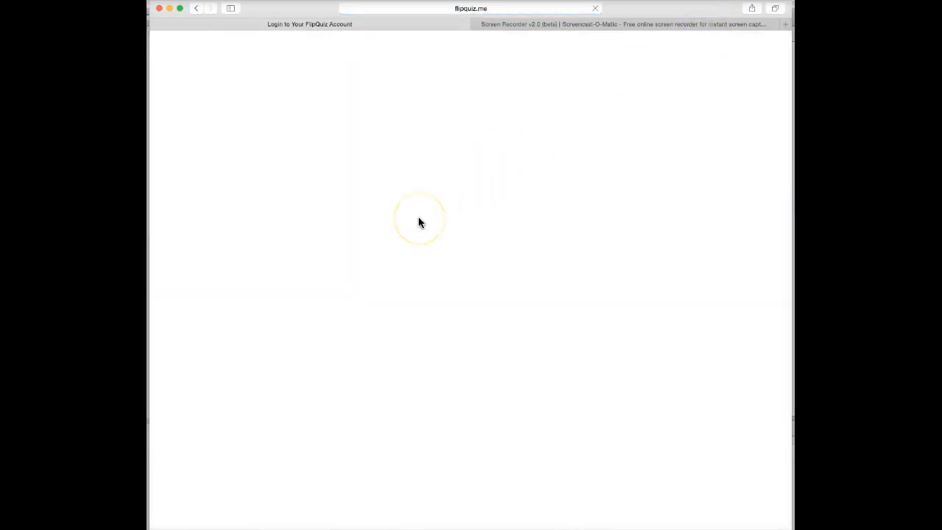
left_click(439, 234)
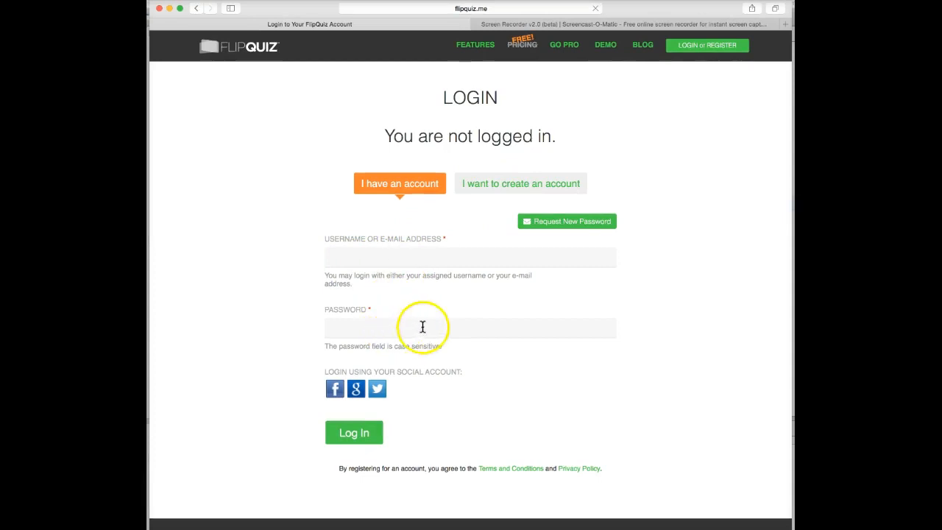
left_click(530, 187)
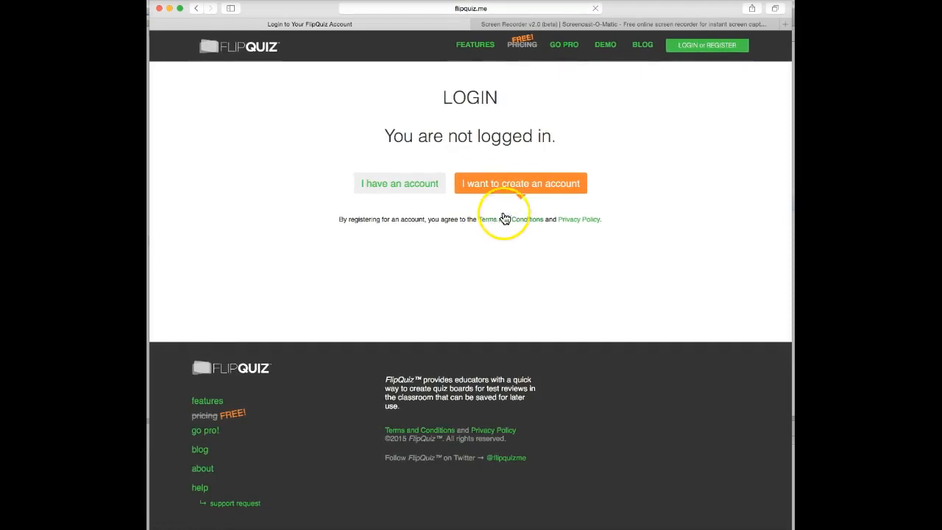
left_click(500, 188)
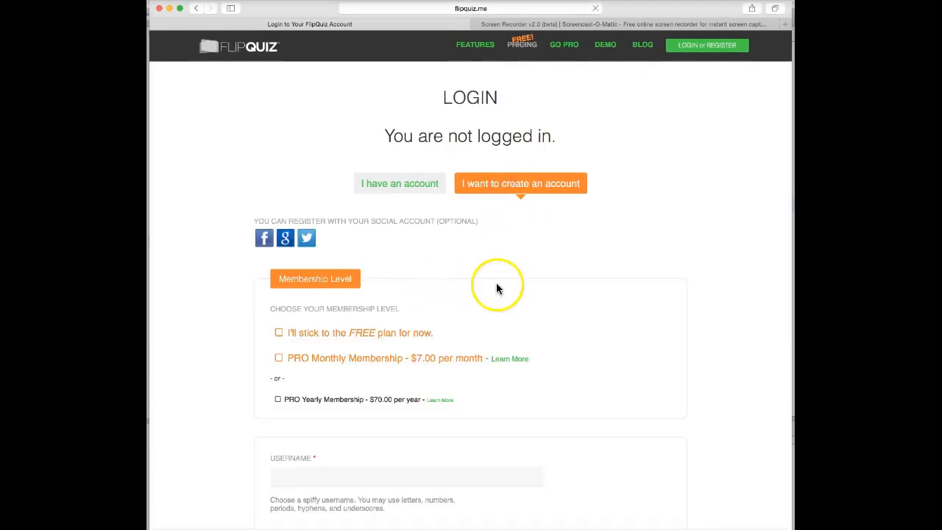
- Tick the FREE membership plan and scroll through the registration fields
scroll(498, 288, "down", 3)
left_click(279, 238)
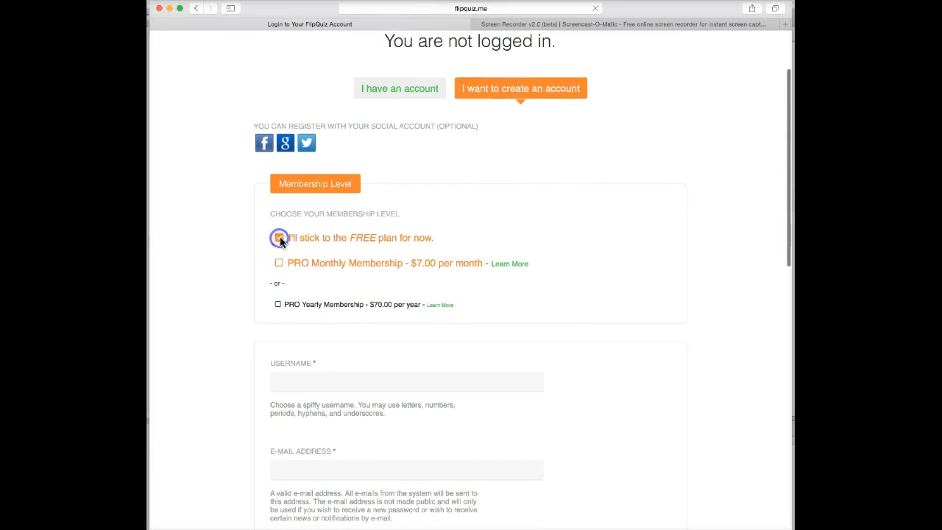
scroll(364, 263, "down", 3)
scroll(363, 265, "down", 1)
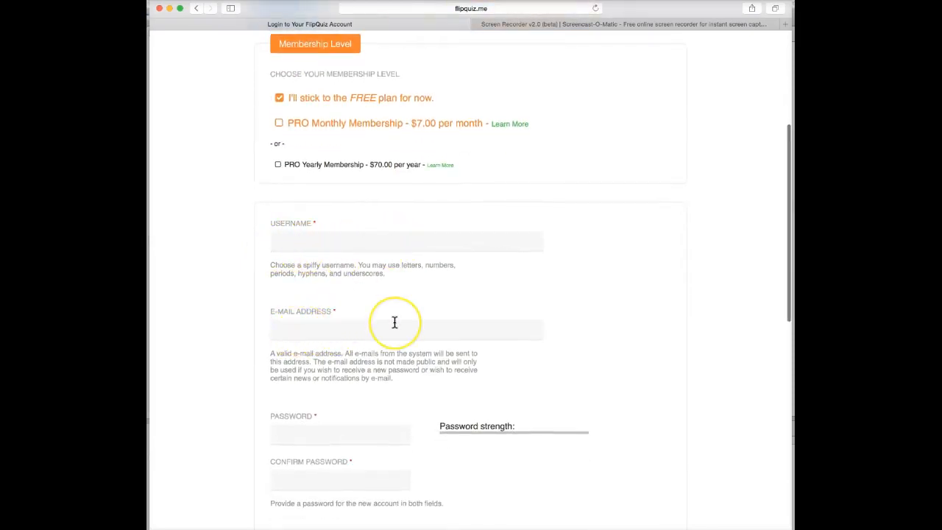
scroll(393, 322, "down", 2)
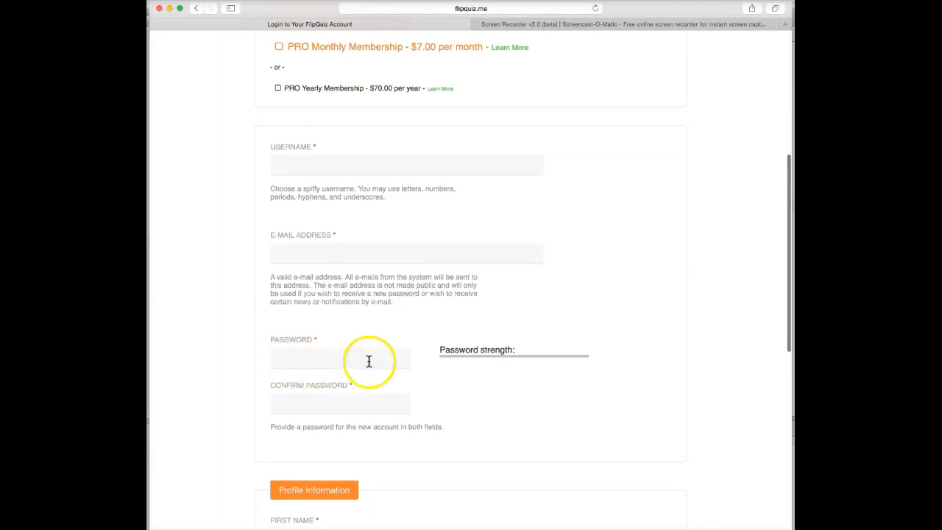
scroll(351, 399, "down", 4)
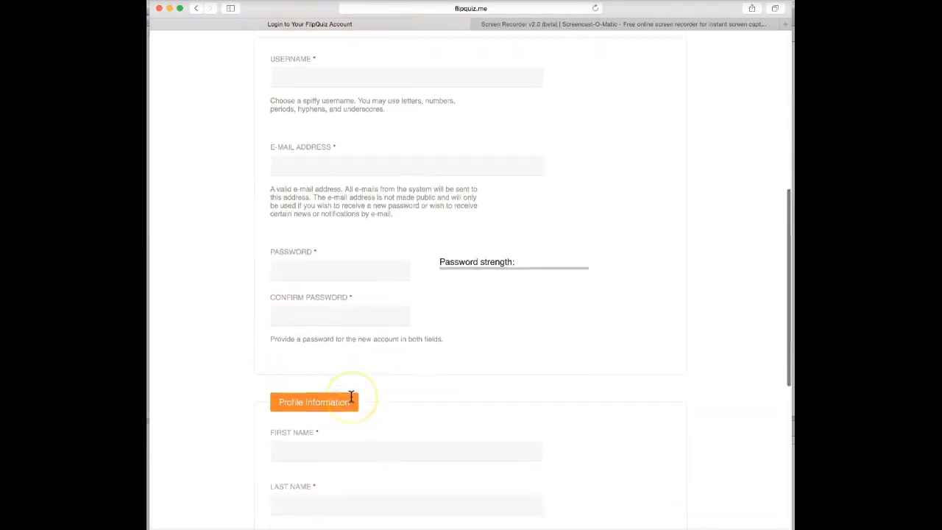
scroll(351, 397, "down", 1)
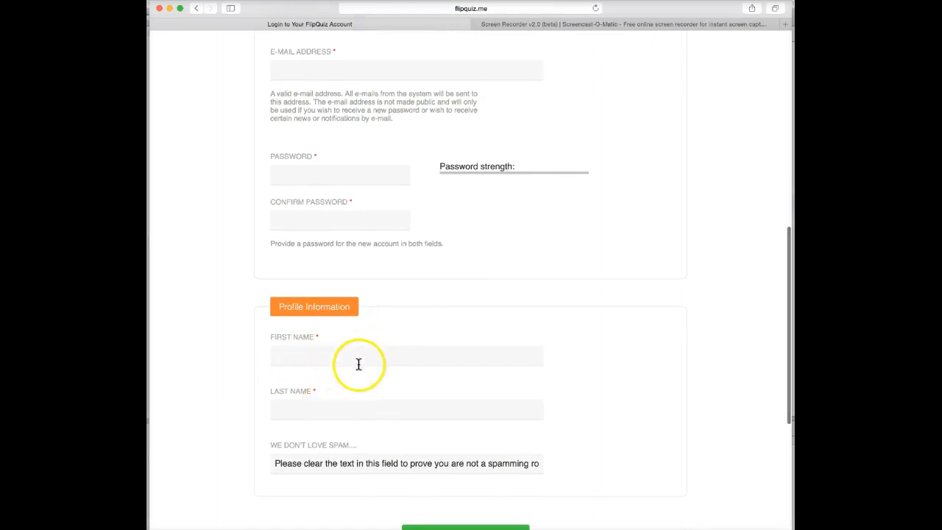
scroll(353, 371, "down", 4)
scroll(358, 374, "down", 1)
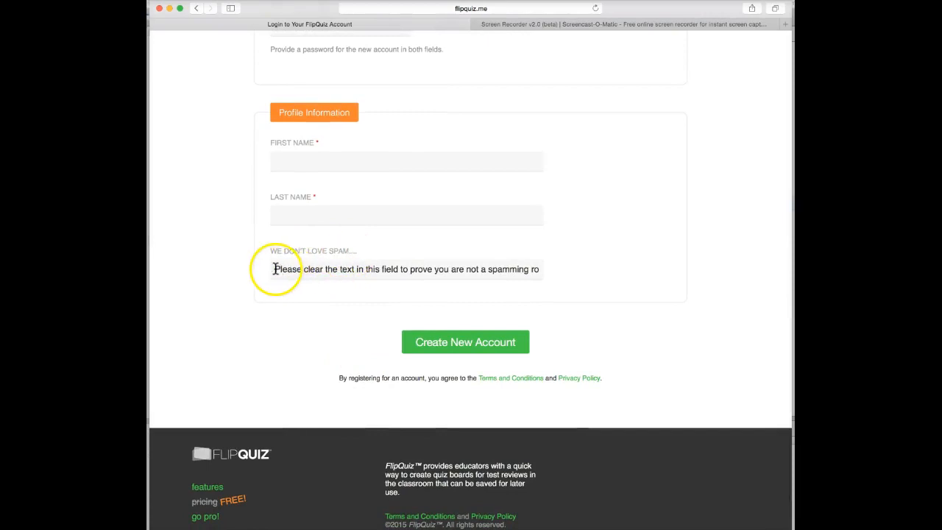
left_click_drag(277, 269, 557, 267)
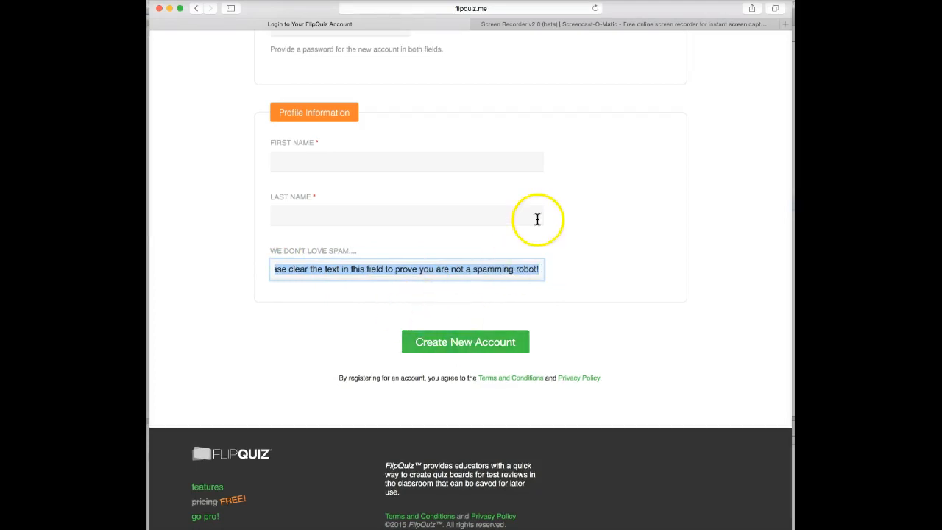
scroll(537, 219, "up", 15)
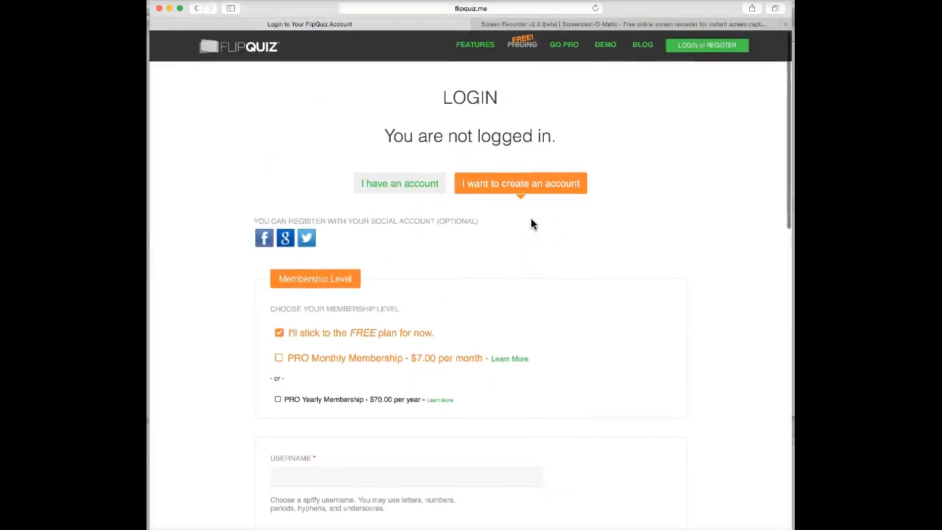
- Log in with the account e-mail and password, letting the browser save the password
left_click(409, 186)
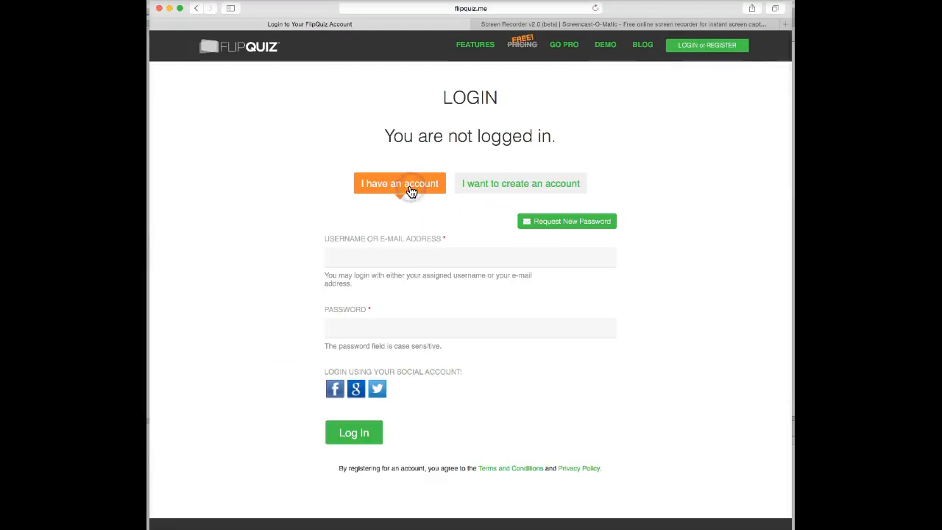
left_click(346, 256)
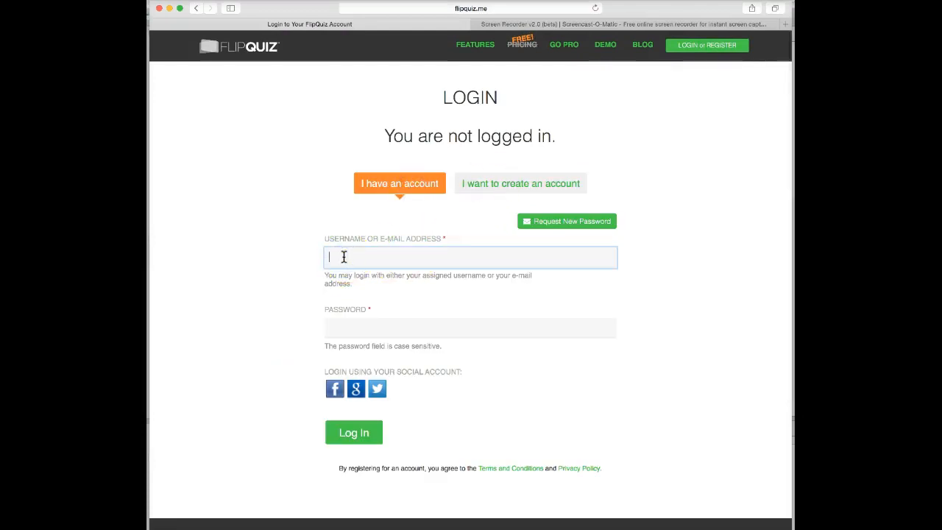
key("Tab")
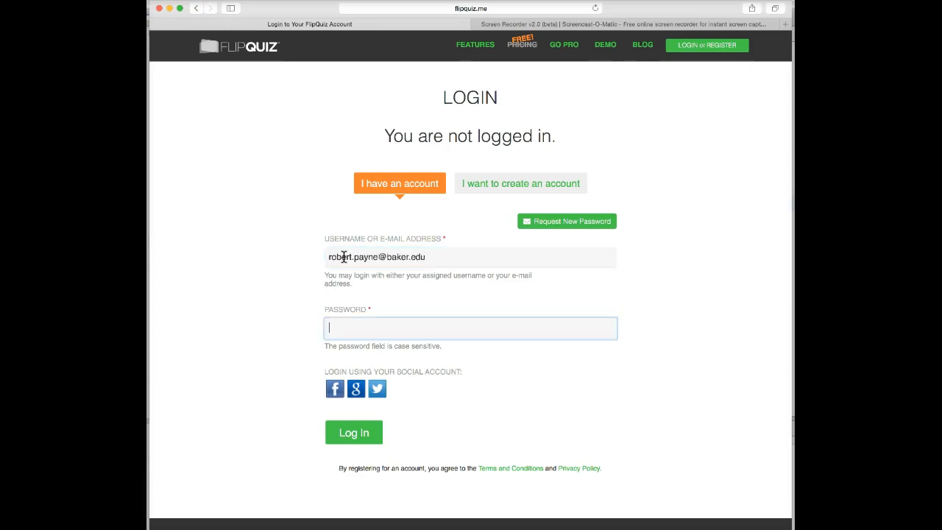
type("******")
left_click(342, 297)
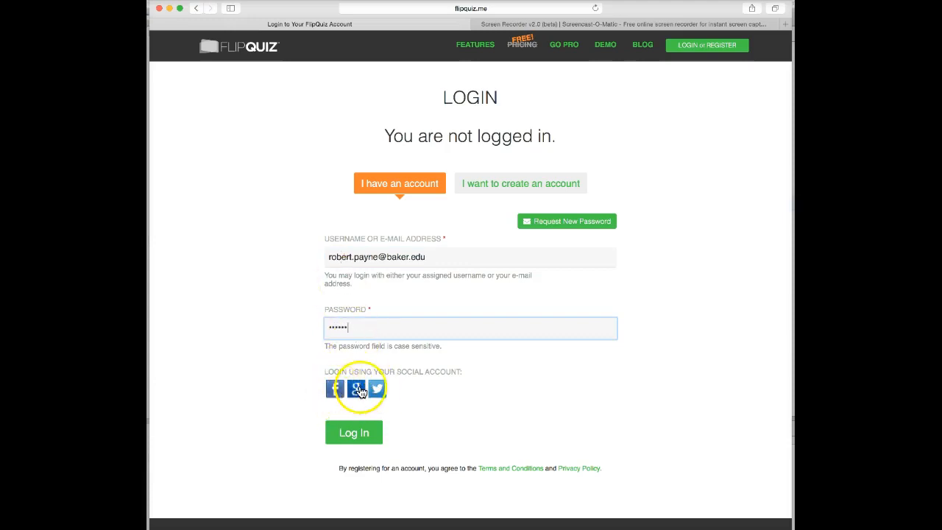
left_click(355, 435)
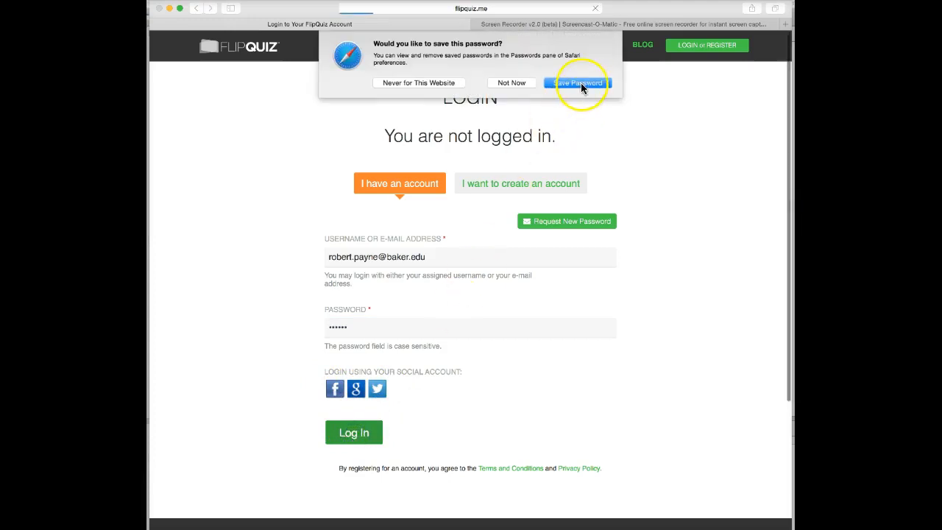
left_click(581, 83)
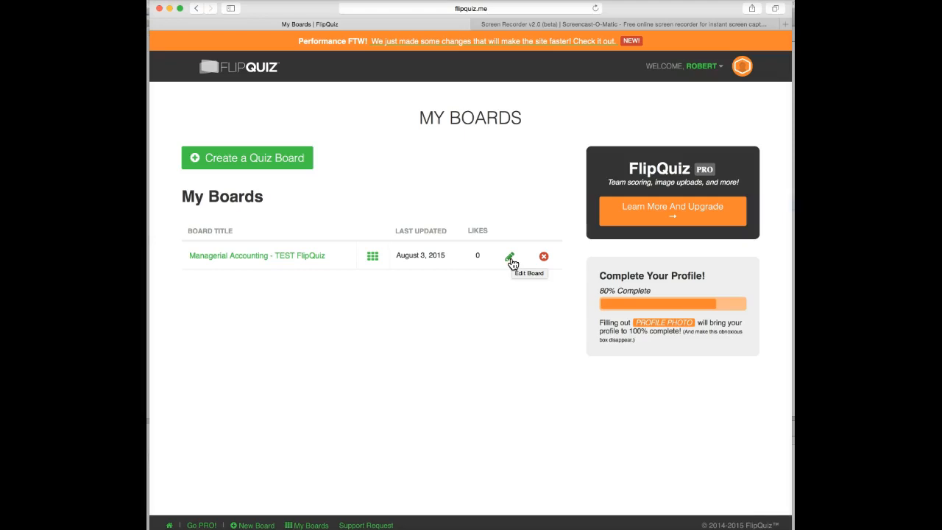
- From My Boards, start a new board with the 'Create a Quiz Board' button
left_click(543, 257)
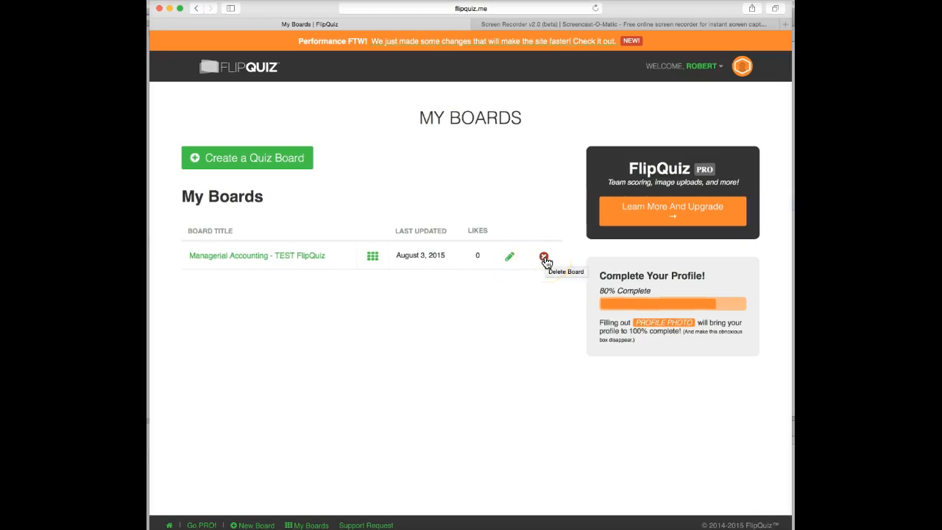
left_click(271, 163)
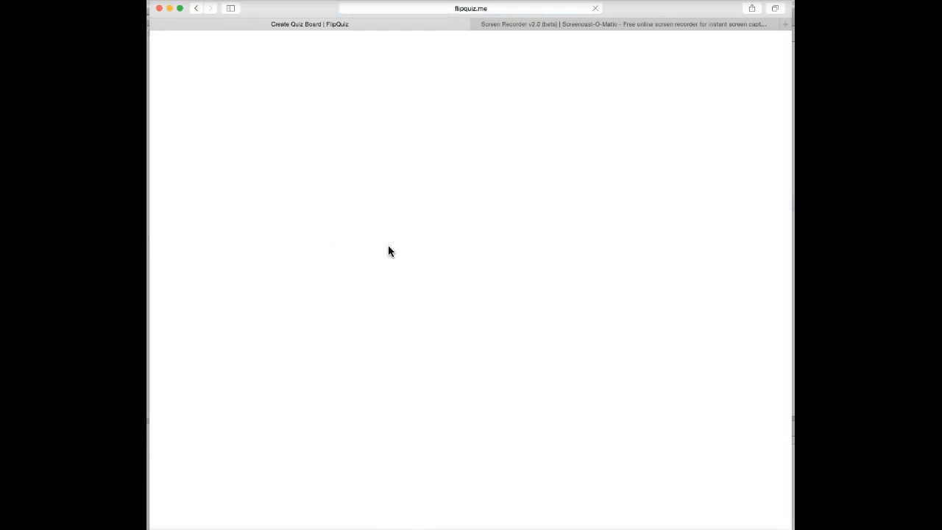
- Start the guided tour, name the board 'Test Quiz', and advance to categories
left_click(376, 251)
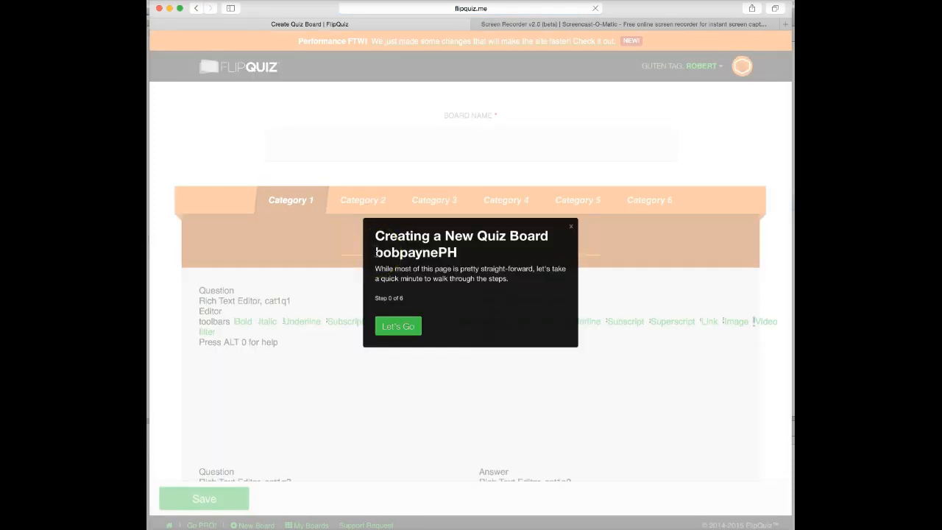
left_click(401, 328)
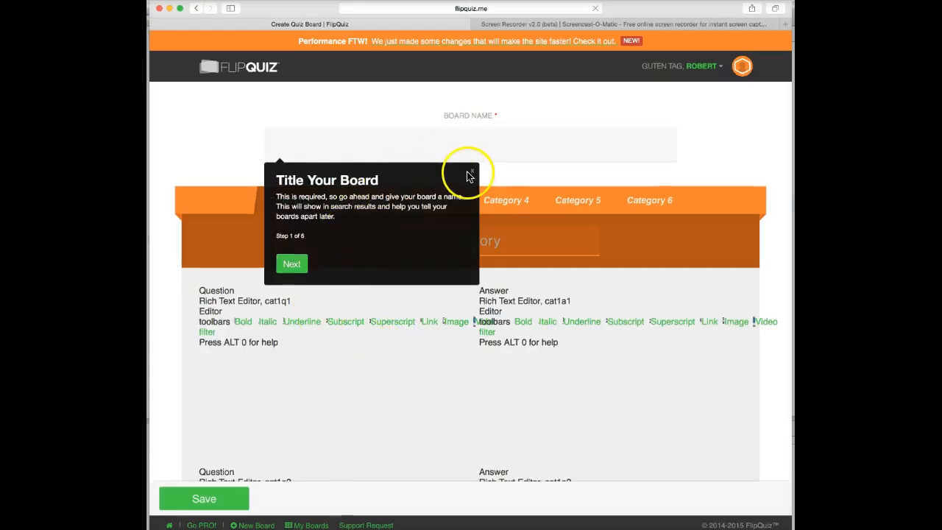
left_click(355, 146)
type("Test Quyiz")
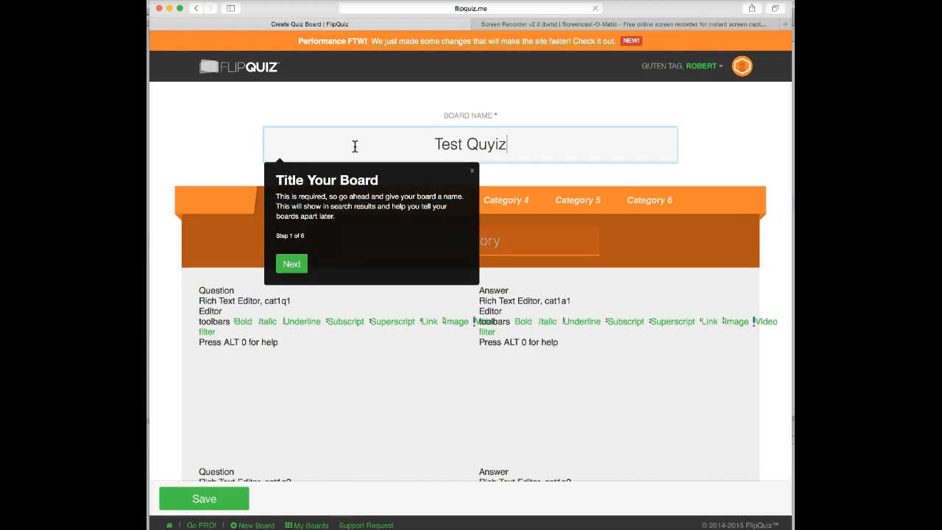
key("BackSpace")
key("BackSpace")
key("BackSpace")
type("iz")
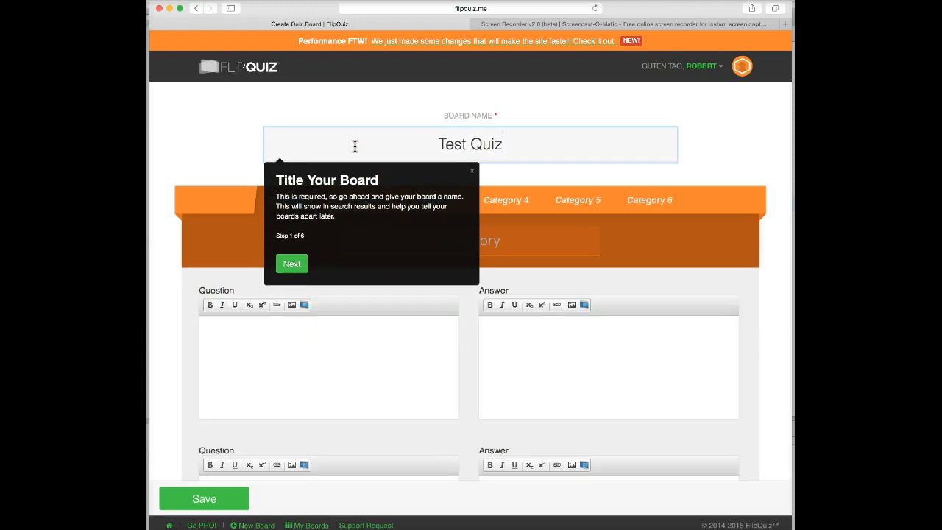
left_click(292, 264)
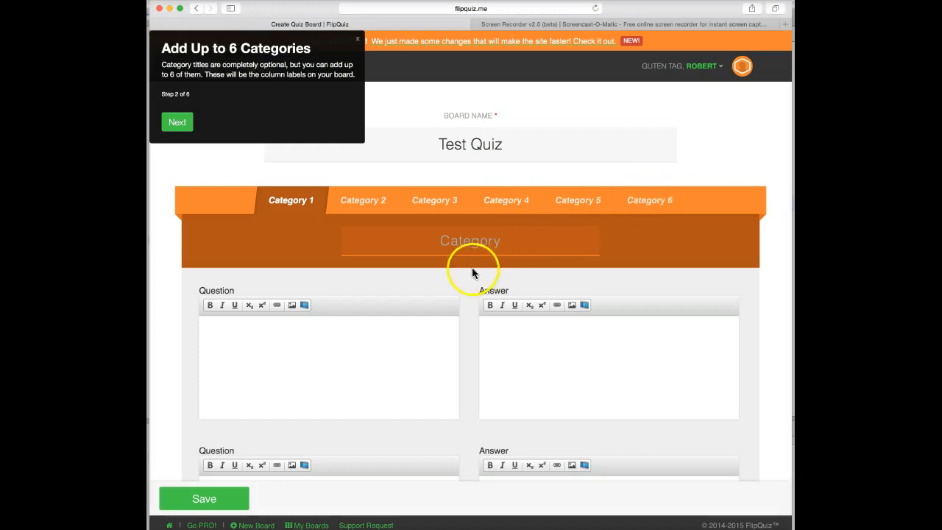
- Enter 'Trees' as the Category 1 title, correcting the typo
scroll(352, 301, "down", 5)
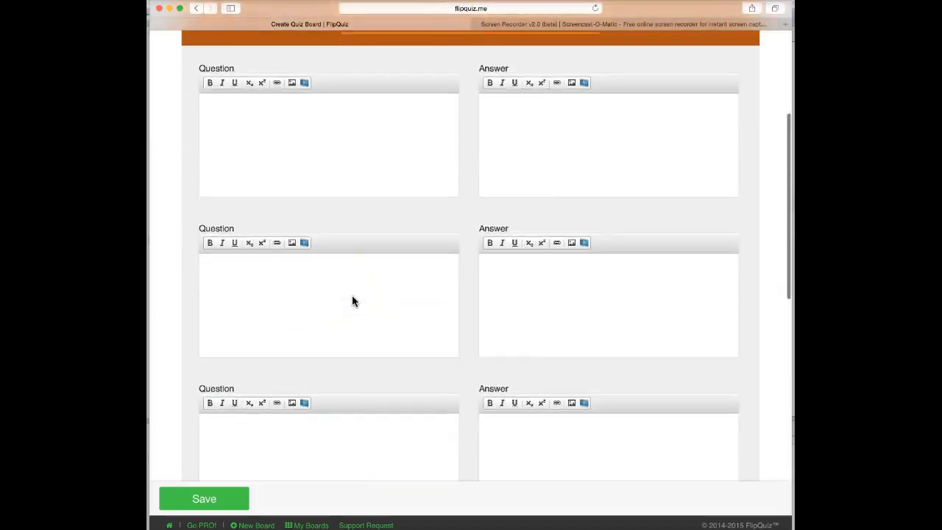
scroll(352, 301, "down", 3)
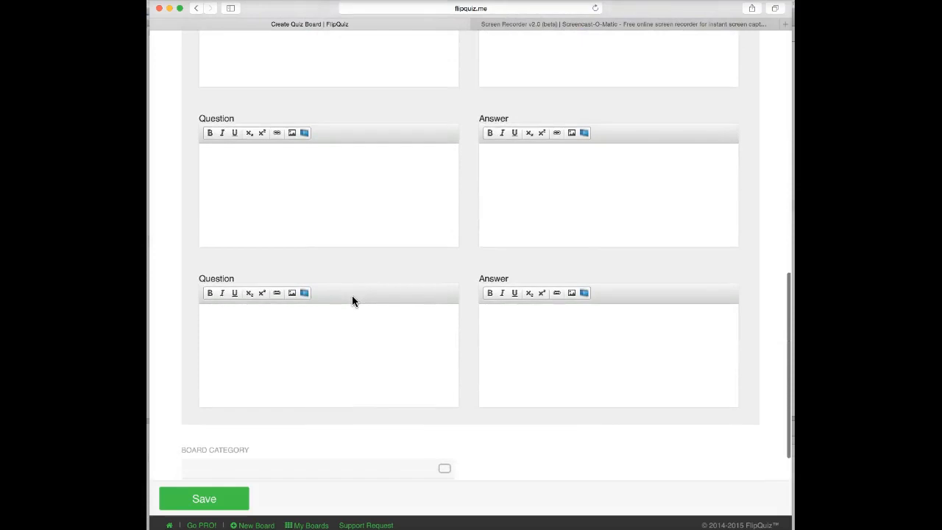
scroll(352, 300, "up", 10)
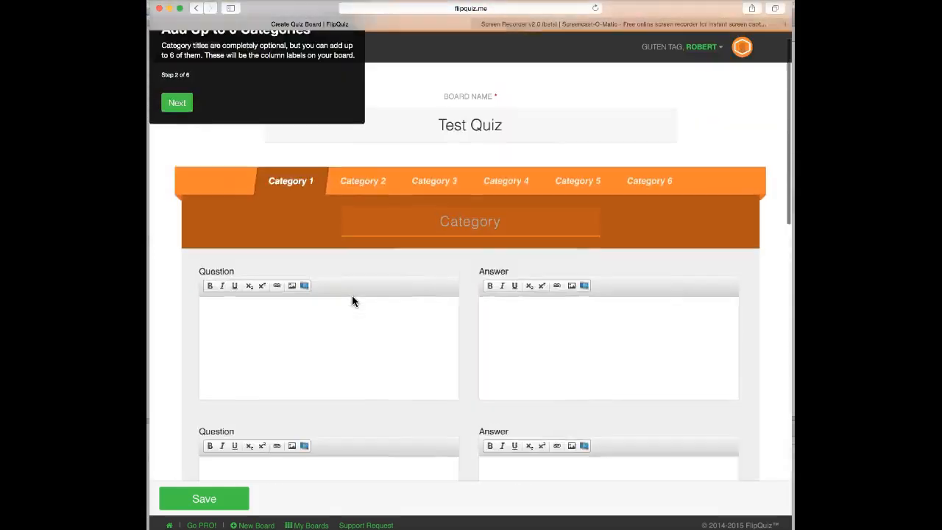
scroll(352, 301, "down", 5)
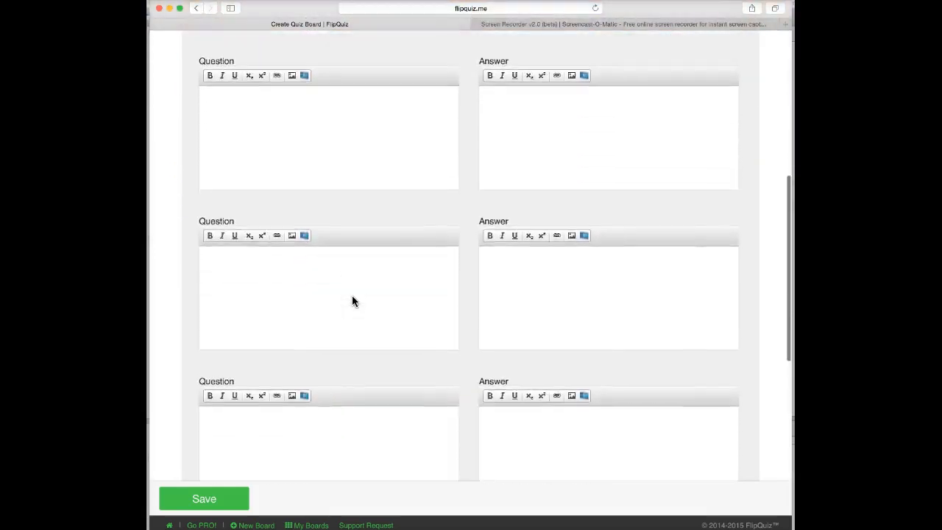
scroll(351, 301, "down", 4)
scroll(352, 301, "up", 2)
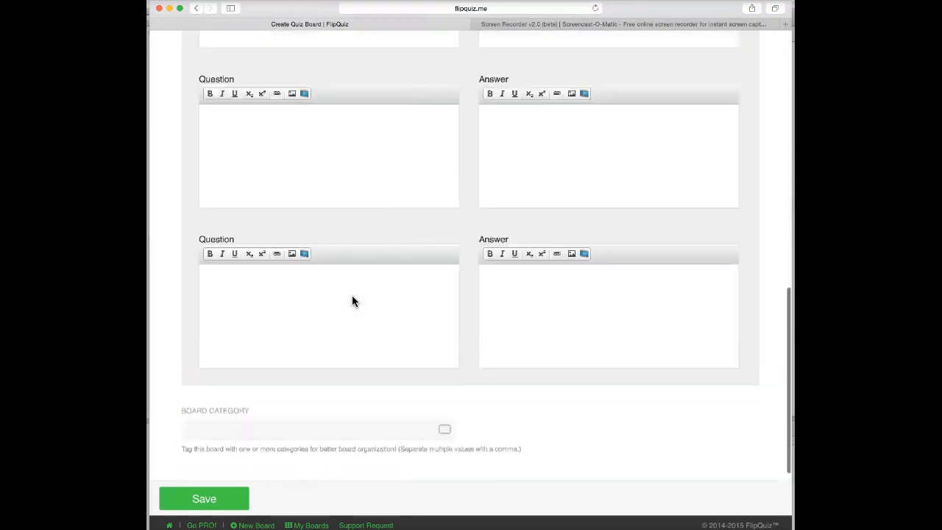
scroll(352, 300, "up", 10)
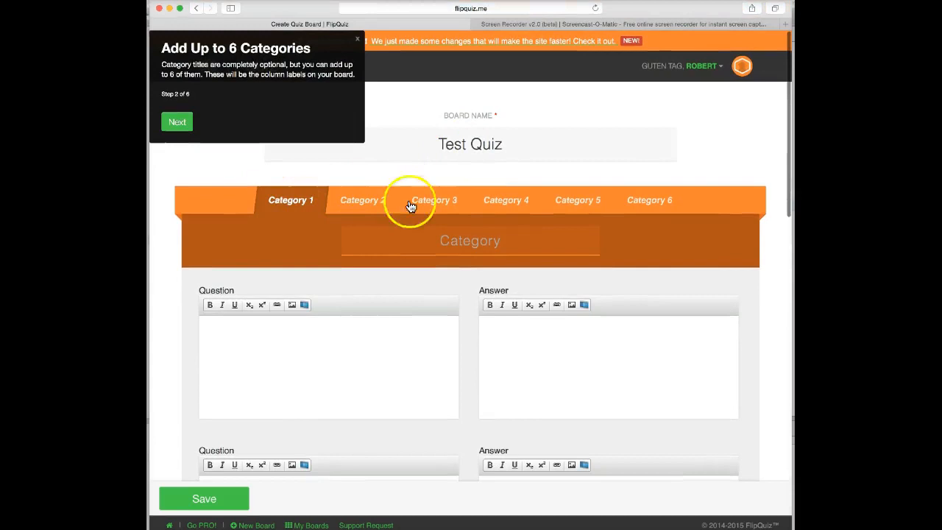
left_click(479, 237)
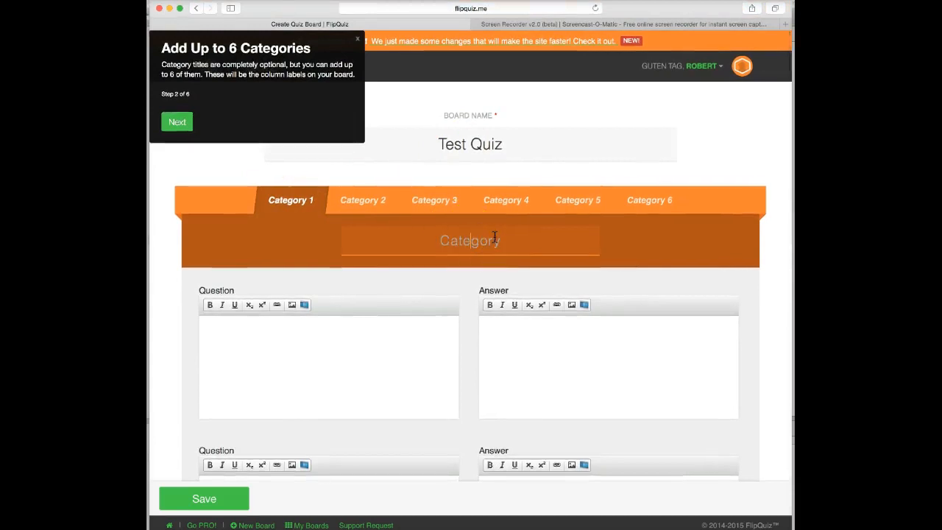
type("Tress\\\\")
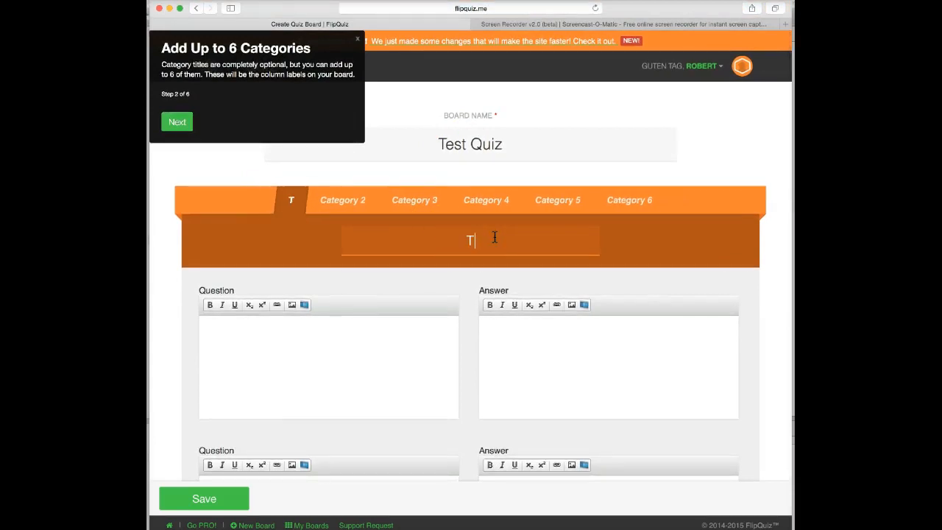
key("BackSpace")
key("BackSpace")
key("BackSpace")
key("BackSpace")
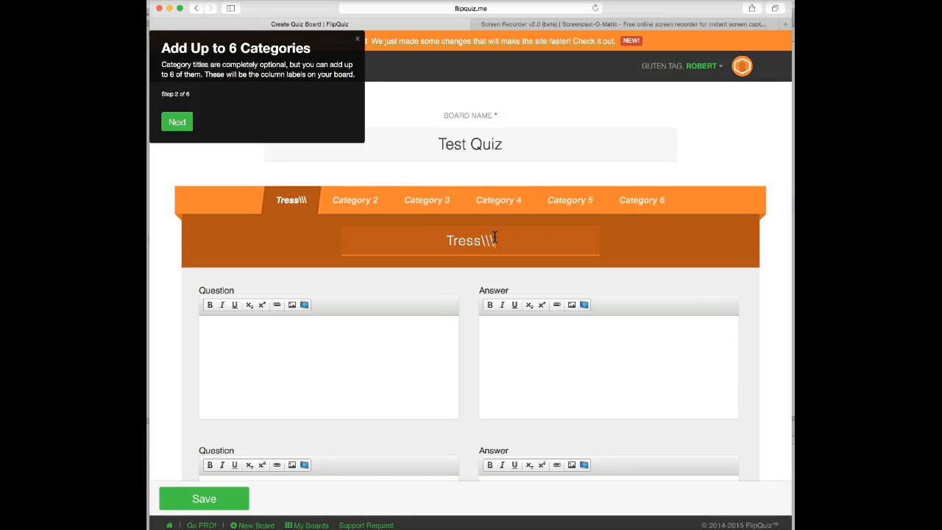
type("es")
scroll(495, 237, "down", 2)
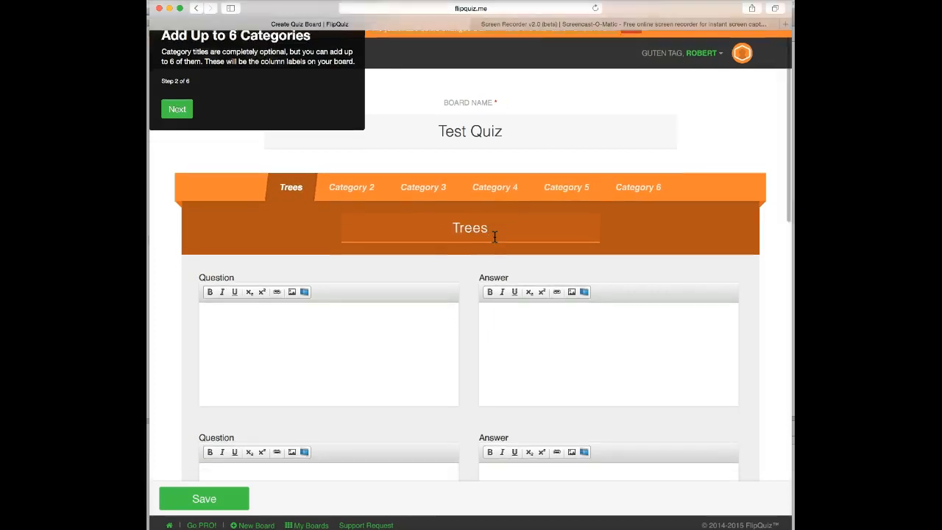
- Add the question 'T or F: Pine trees are considered softwoods.' with answer TRUE
left_click(206, 314)
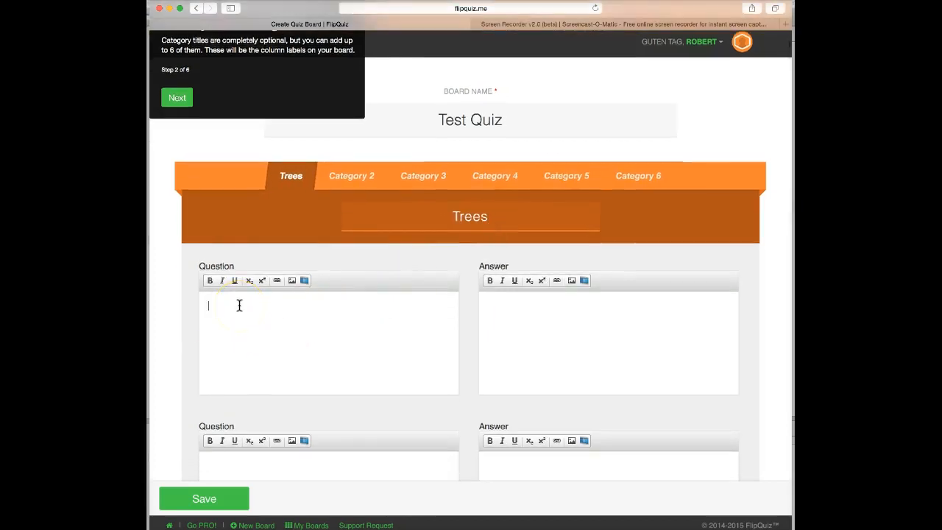
type("T or F: Pine tre")
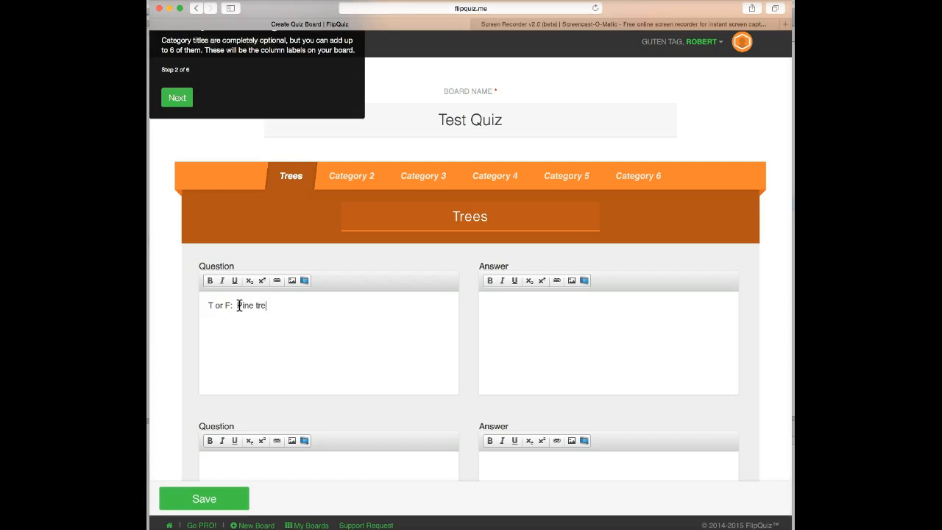
type("es are considered softwoods")
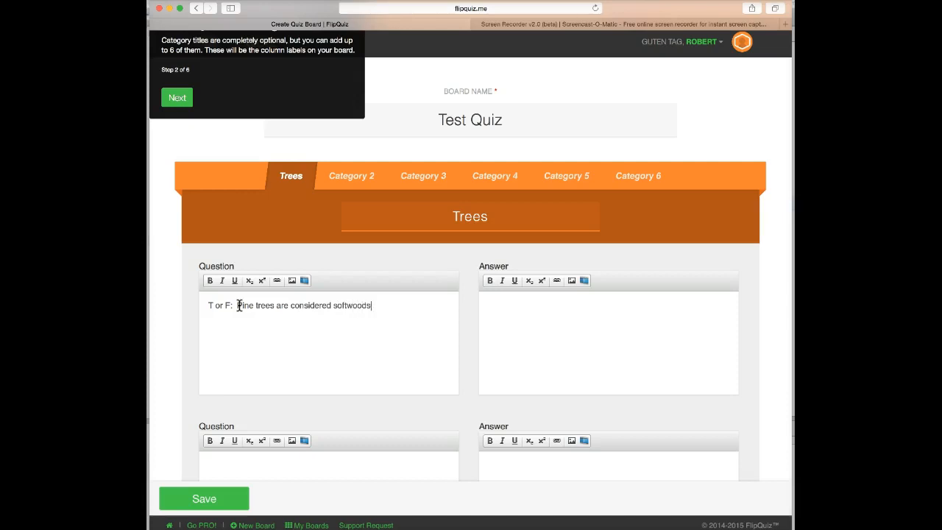
left_click(484, 299)
type("TRUE")
- Fill the second Trees question and answer with placeholder text
left_click(375, 347)
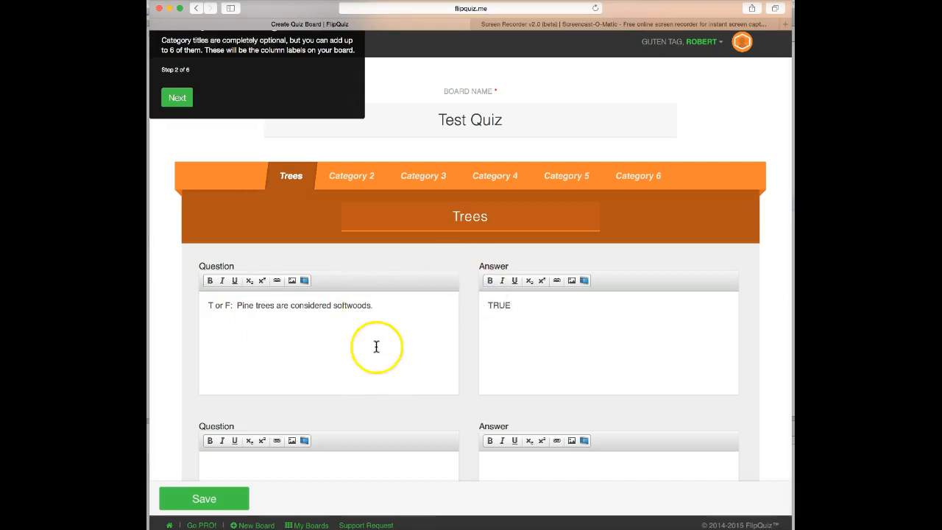
scroll(370, 351, "down", 2)
scroll(370, 351, "down", 2)
left_click(265, 374)
left_click(215, 358)
type("cvsadfsfdfds")
left_click(521, 365)
type("fdsadsadfsad")
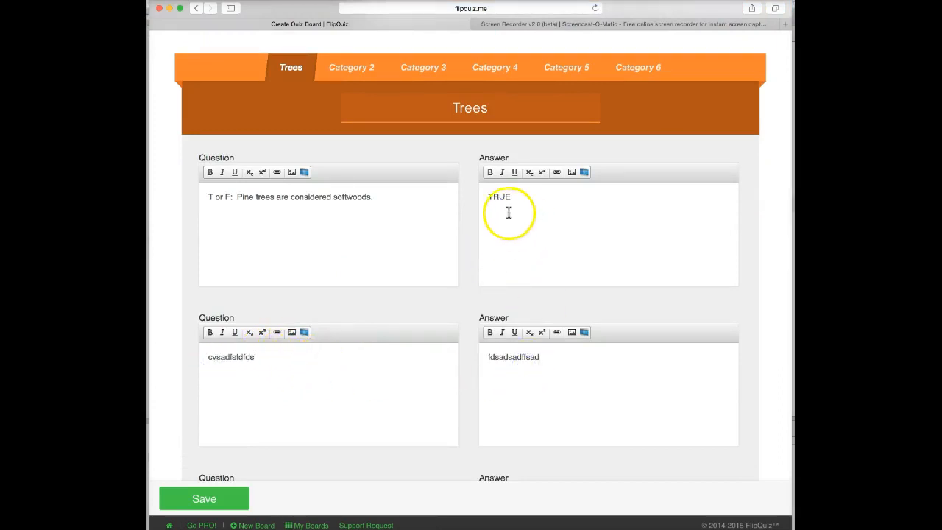
- Fill the third Trees question and answer with placeholder text
left_click(318, 221)
scroll(328, 221, "down", 1)
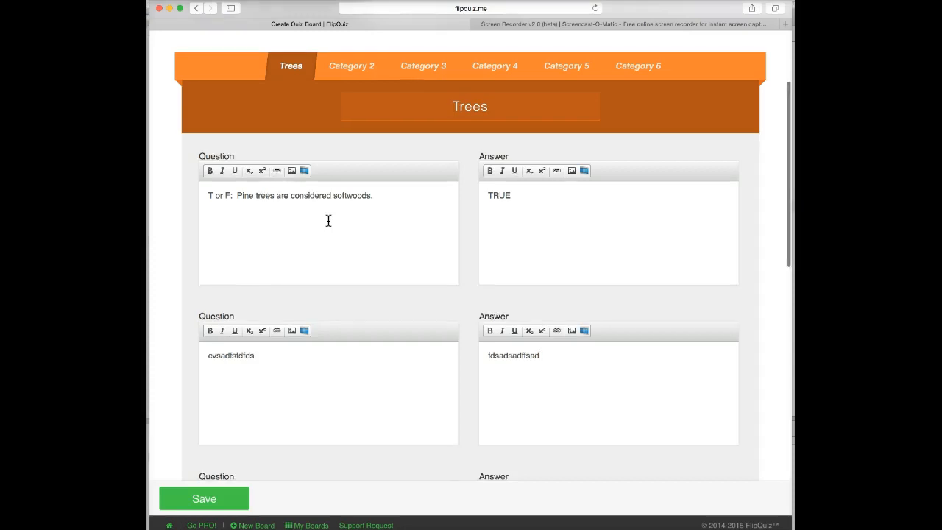
left_click(329, 219)
left_click(541, 214)
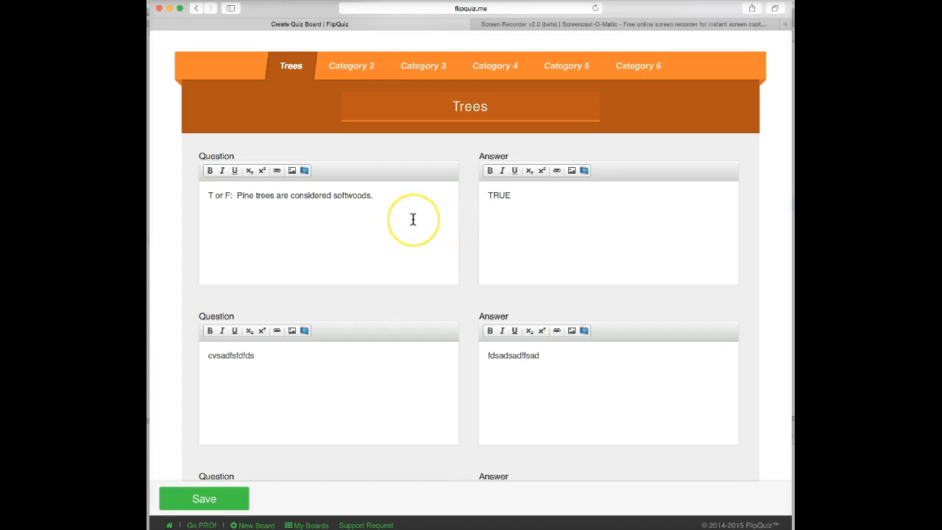
scroll(412, 219, "down", 1)
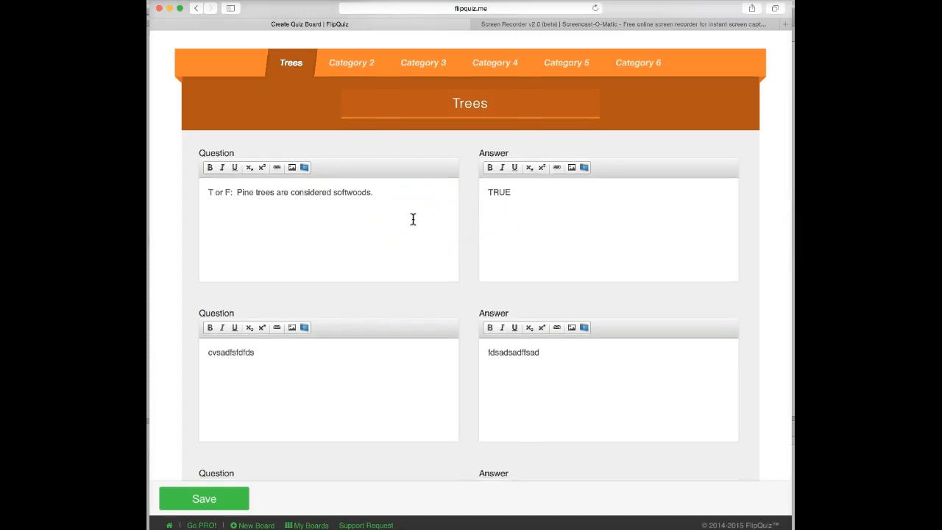
scroll(413, 219, "down", 5)
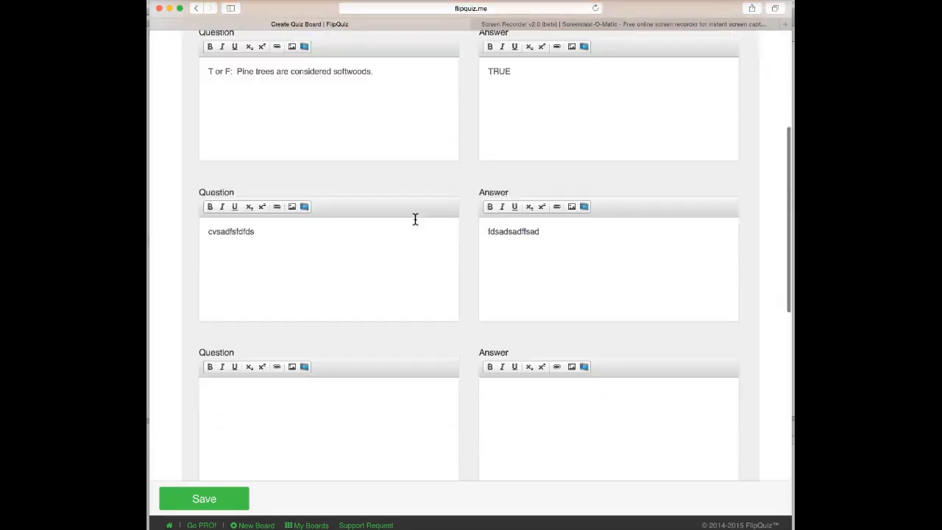
left_click(219, 337)
type("fsdsfdasfdasdfasda")
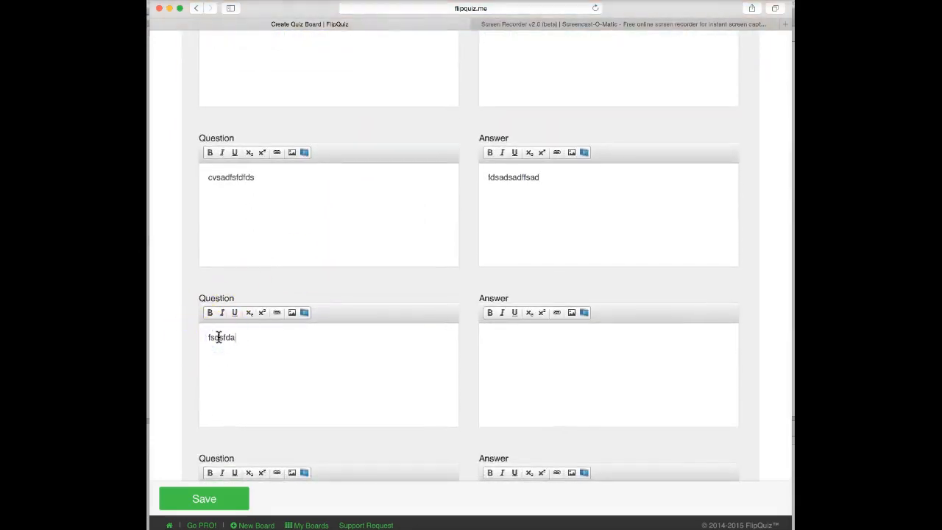
left_click(503, 335)
type("sfdsdadfds")
- Fill the fourth and fifth Trees questions and answers with placeholder text
scroll(409, 360, "down", 4)
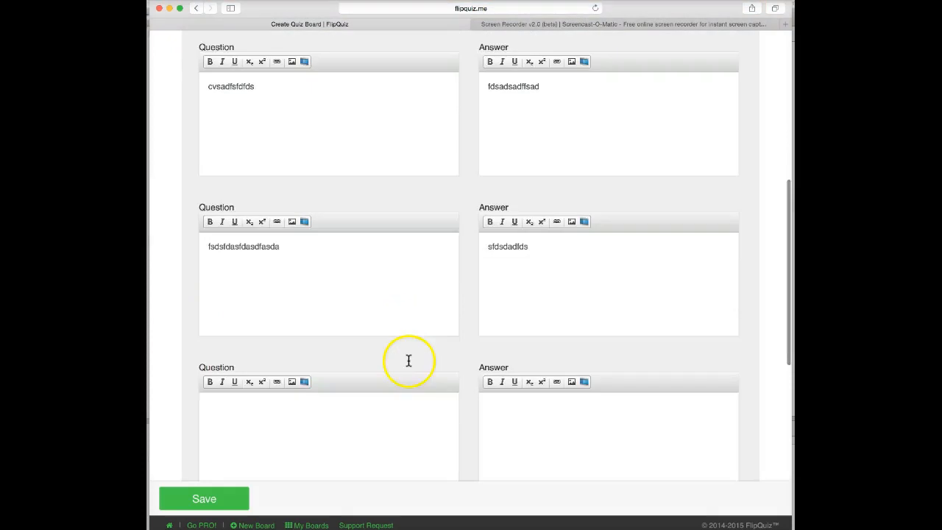
left_click(281, 389)
type("fsdadfsddf")
left_click(490, 373)
type("fdsfdfdsasadffd")
scroll(402, 379, "down", 6)
left_click(276, 338)
type("fdsadsfdad")
left_click(498, 317)
type("fdsfdsafdsfdsasdf")
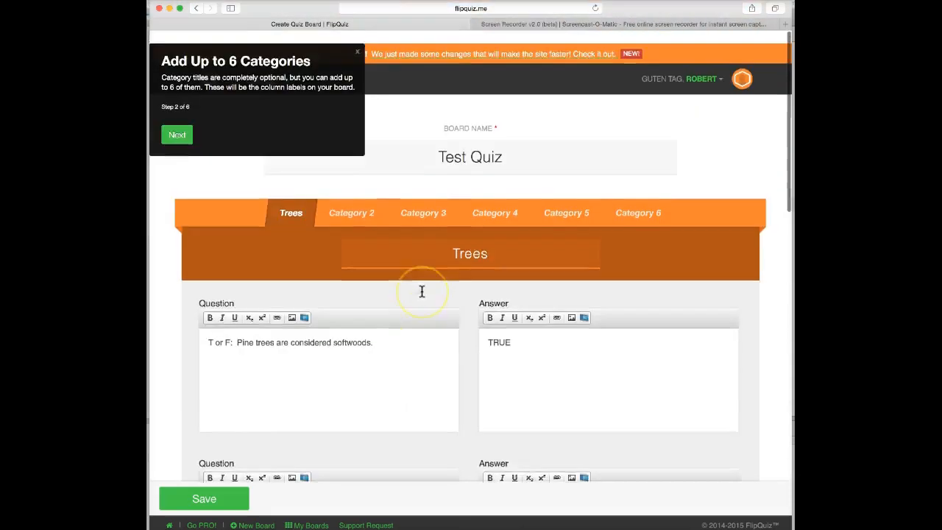
scroll(422, 292, "down", 1)
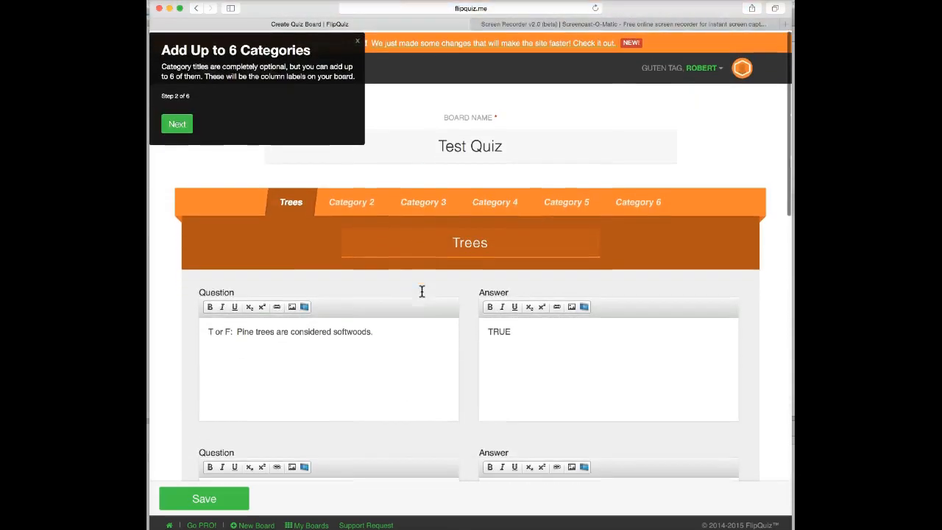
- Switch to Category 2 and title it 'Animals'
left_click(354, 203)
left_click(465, 240)
type("Animla")
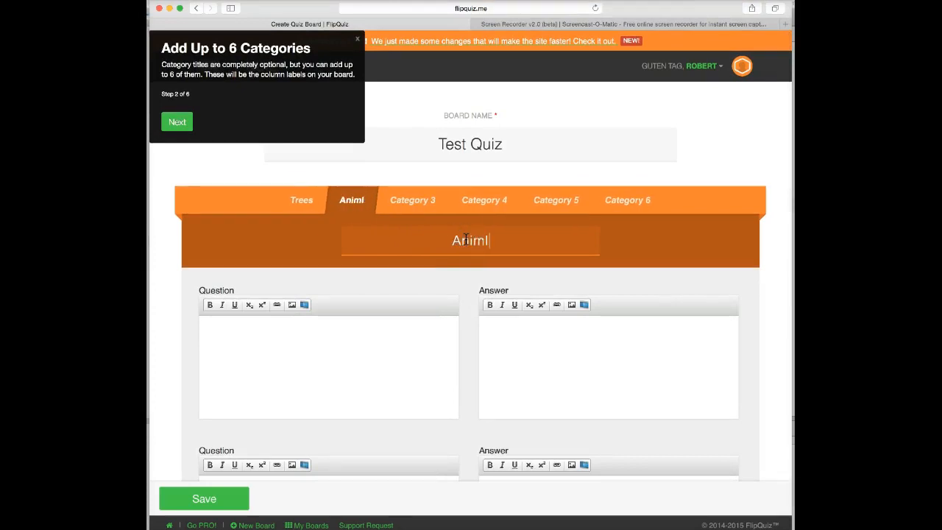
key("BackSpace")
key("BackSpace")
type("als")
- Add the first Animals question about which animal eats bamboo, answered 'Panda Bear'
left_click(305, 322)
left_click(245, 329)
type("W")
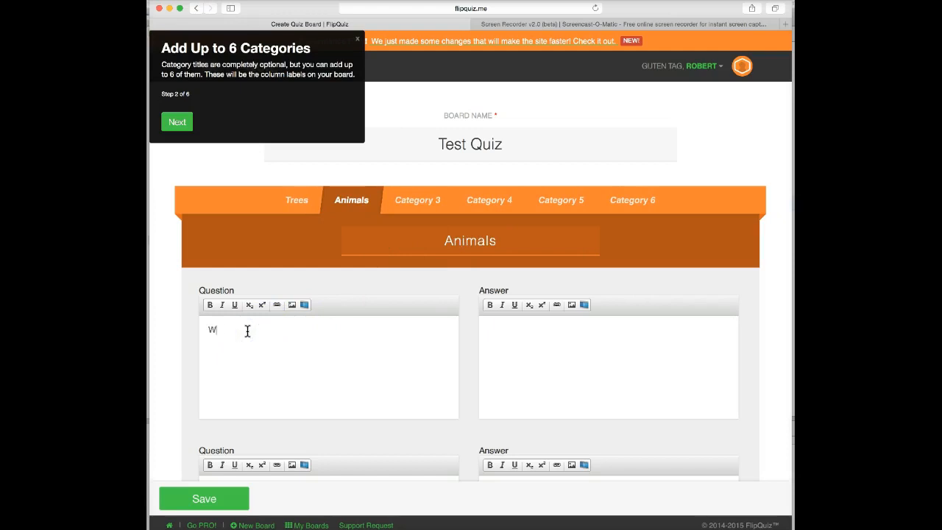
type("hat type of animal")
type(" to you")
key("BackSpace")
key("BackSpace")
key("BackSpace")
type("eats bamboo as its primary diet?")
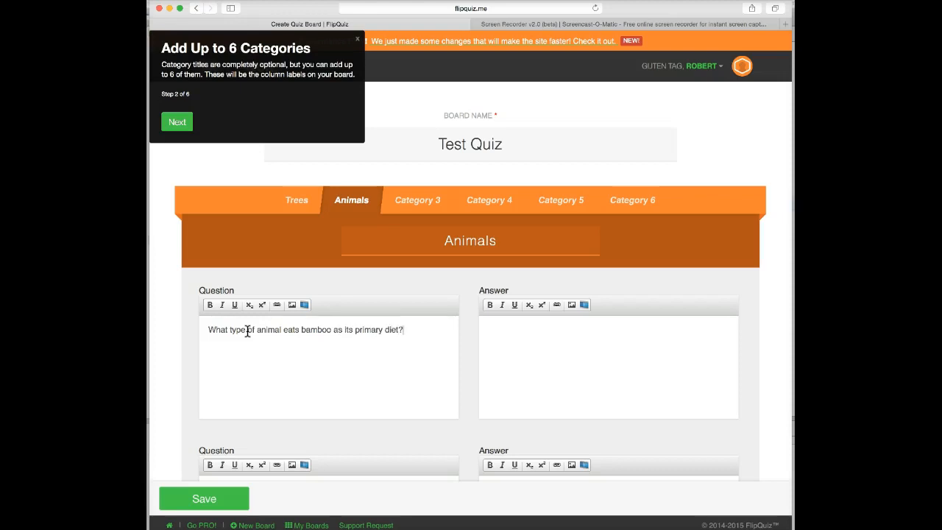
left_click(490, 325)
type("Panda Bear")
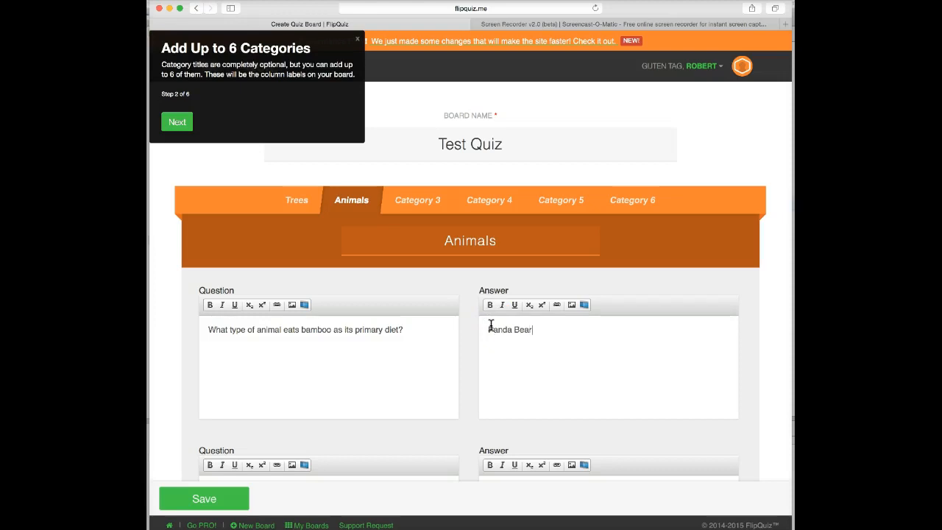
- Fill Animals rows 2 and 3 with placeholder questions and answers
scroll(400, 374, "down", 3)
left_click(329, 390)
type("cvssldass")
left_click(500, 405)
type("gdsfggdfs")
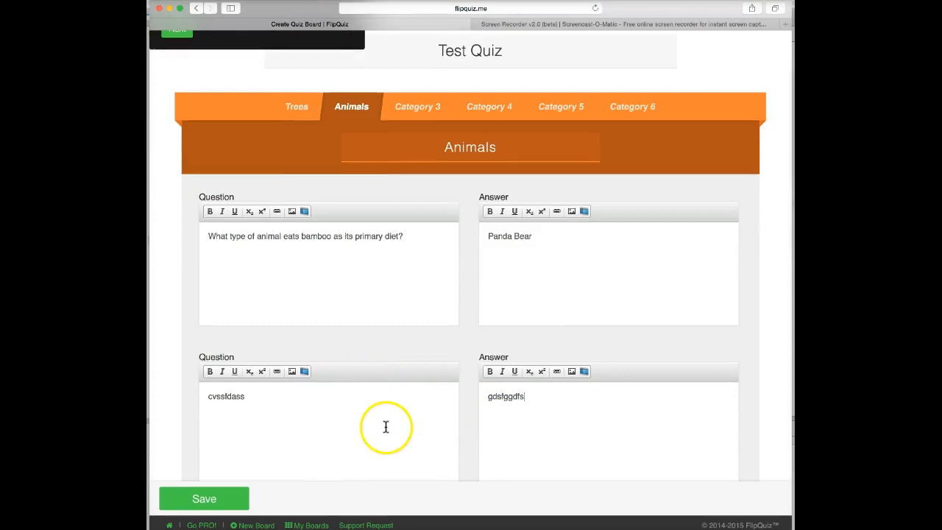
scroll(367, 423, "down", 3)
left_click(235, 457)
type("sadffdsfds")
left_click(472, 450)
type("fsdafsdafsdasfad")
- Fill the fourth Animals question and answer with placeholder text
scroll(370, 441, "down", 3)
scroll(279, 434, "down", 5)
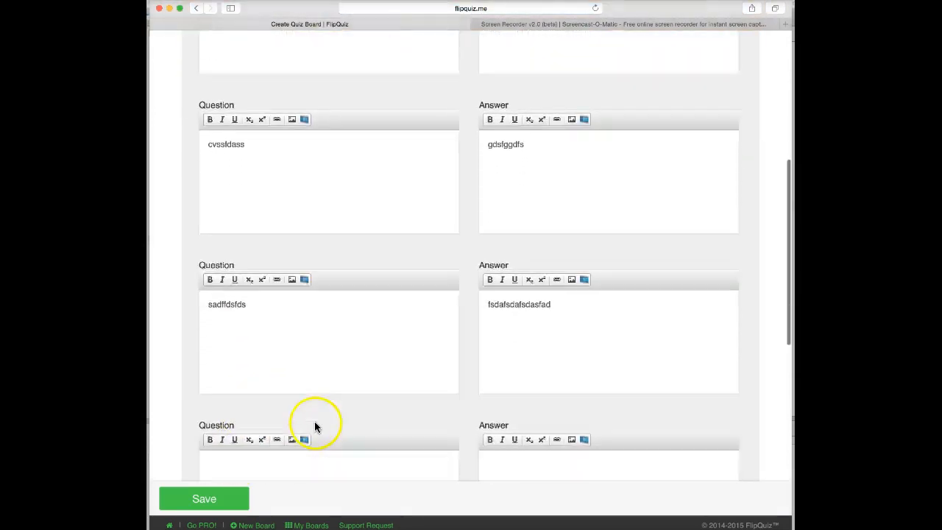
left_click(243, 353)
type("sdfafsadfdssdf")
left_click(517, 323)
type("fsdfsdafsdasfda")
scroll(378, 372, "down", 5)
scroll(259, 303, "up", 2)
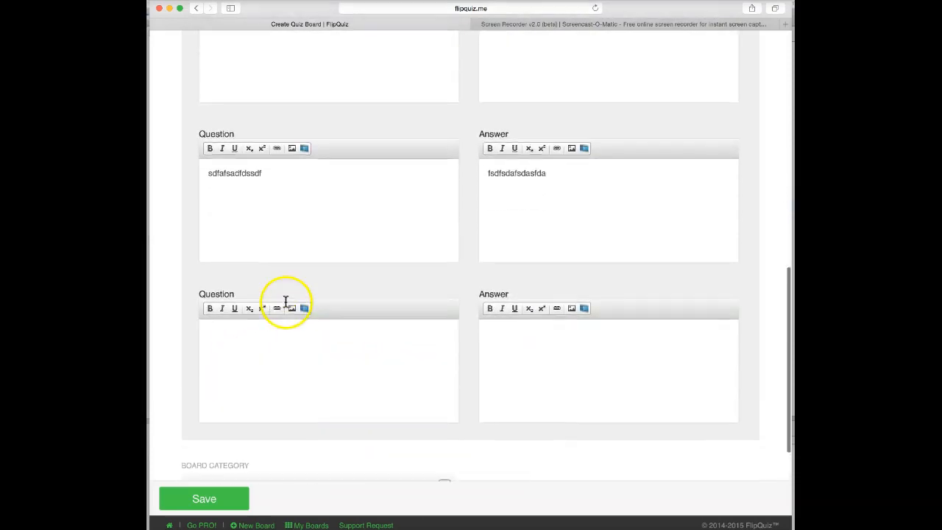
scroll(353, 234, "up", 12)
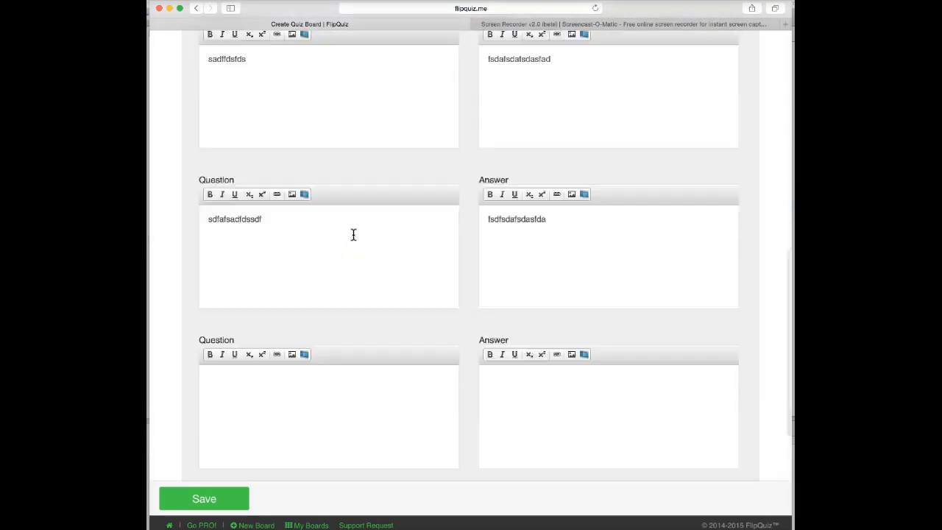
scroll(351, 234, "down", 13)
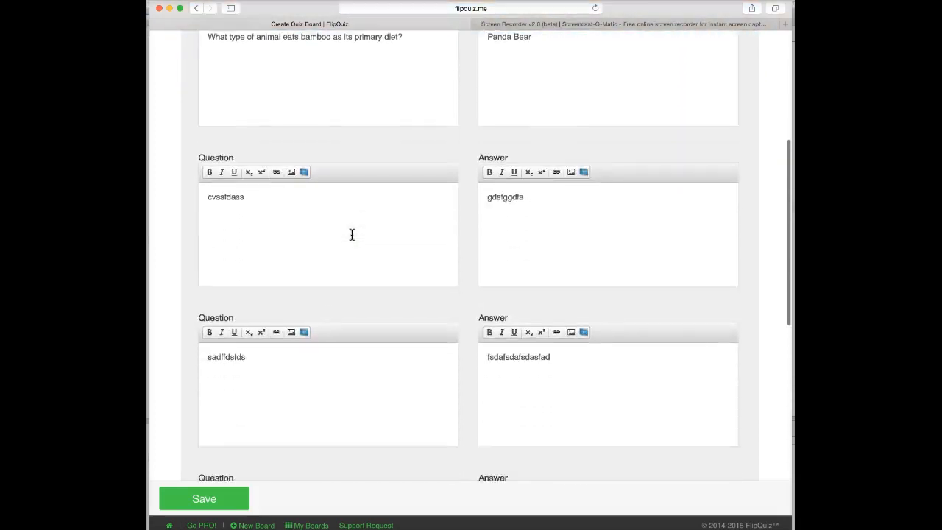
scroll(352, 234, "down", 2)
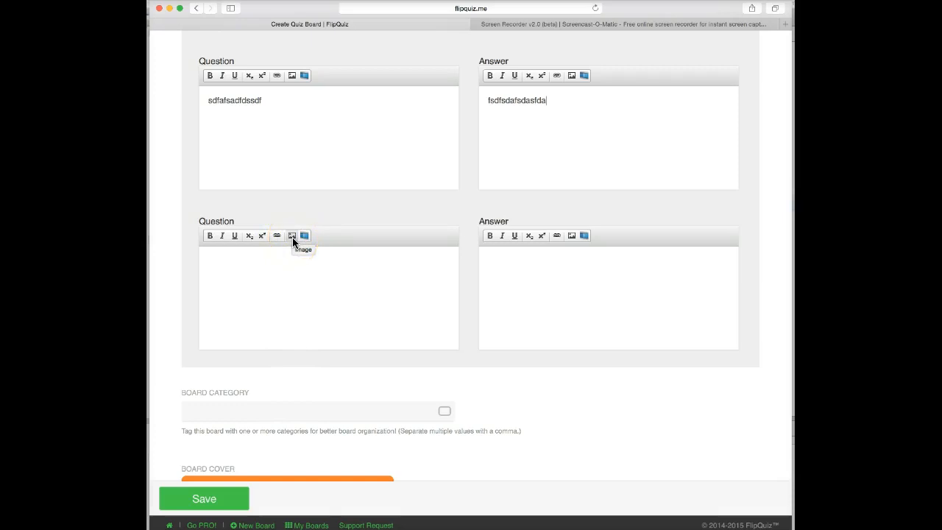
- Start inserting an image into the empty last Animals question, and open a new browser tab
left_click(292, 237)
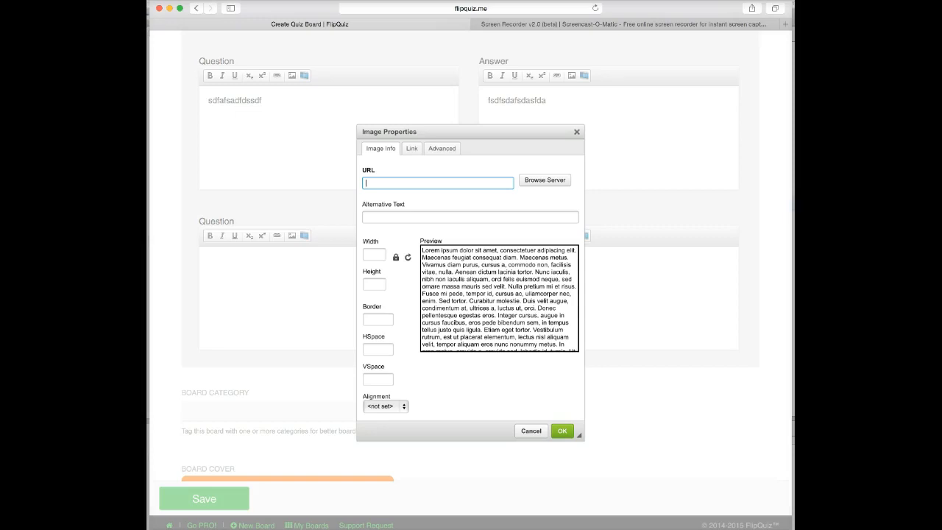
left_click(184, 0)
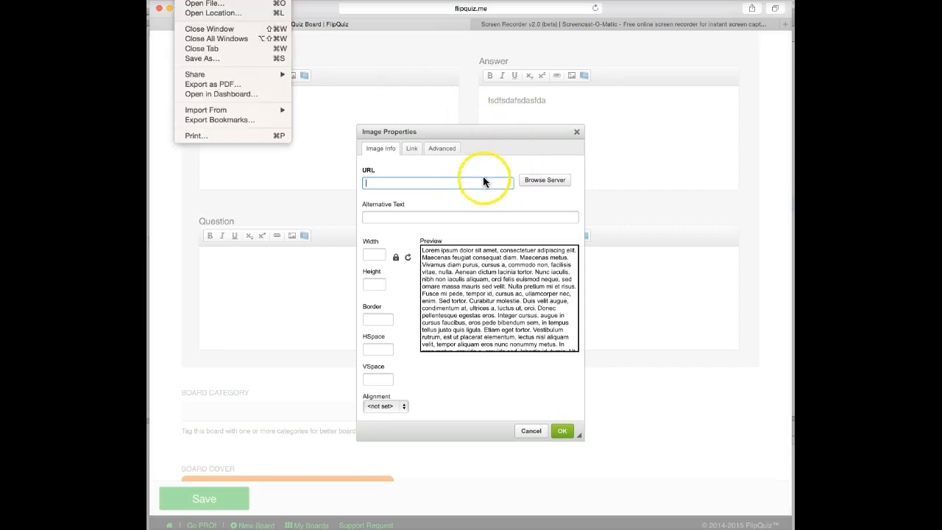
left_click(250, 0)
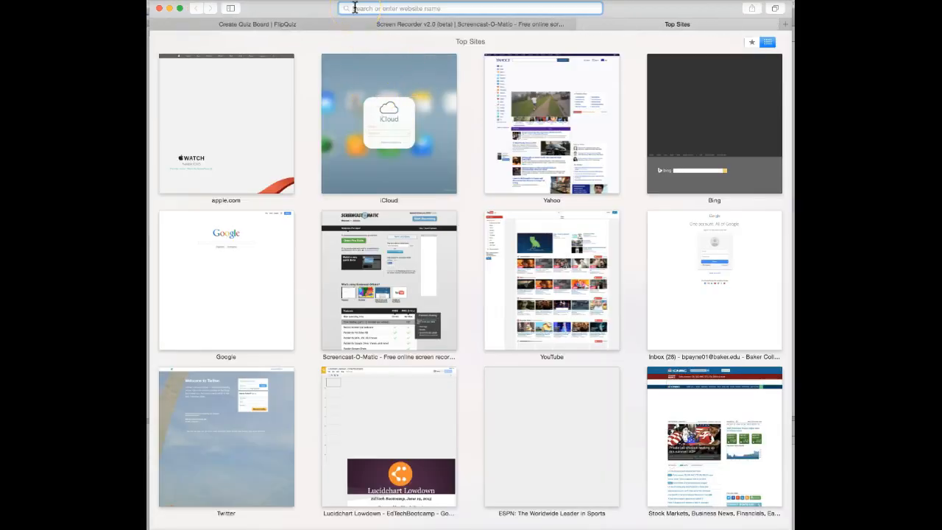
- Search Google Images for trees, filtered to images labeled for reuse
type("trees")
key("Return")
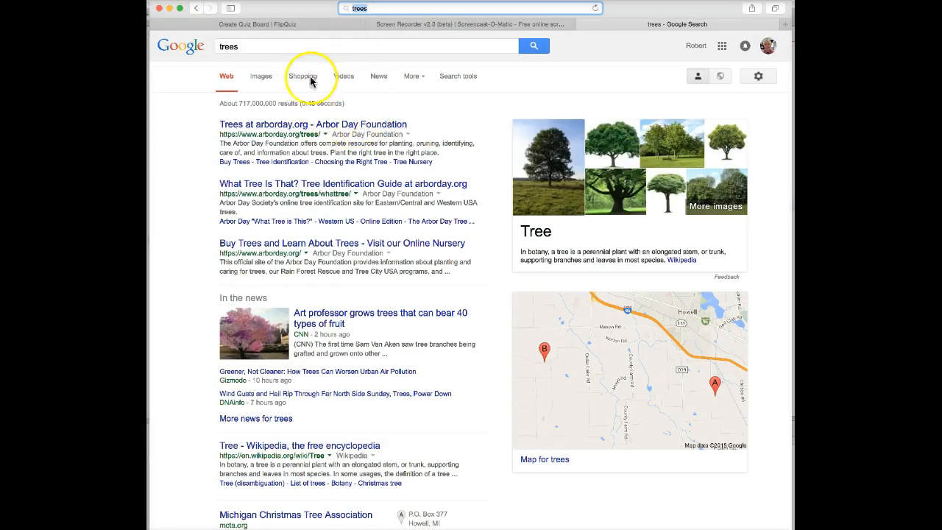
left_click(263, 79)
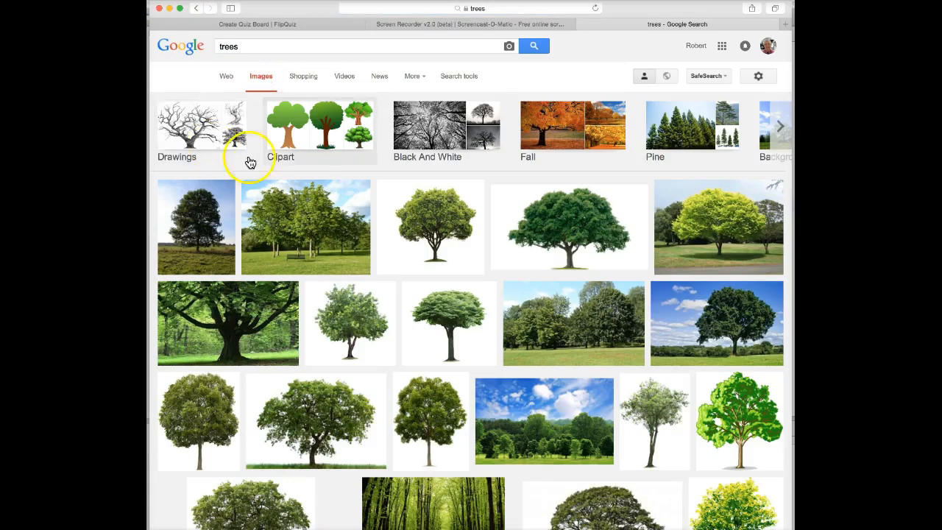
left_click(457, 78)
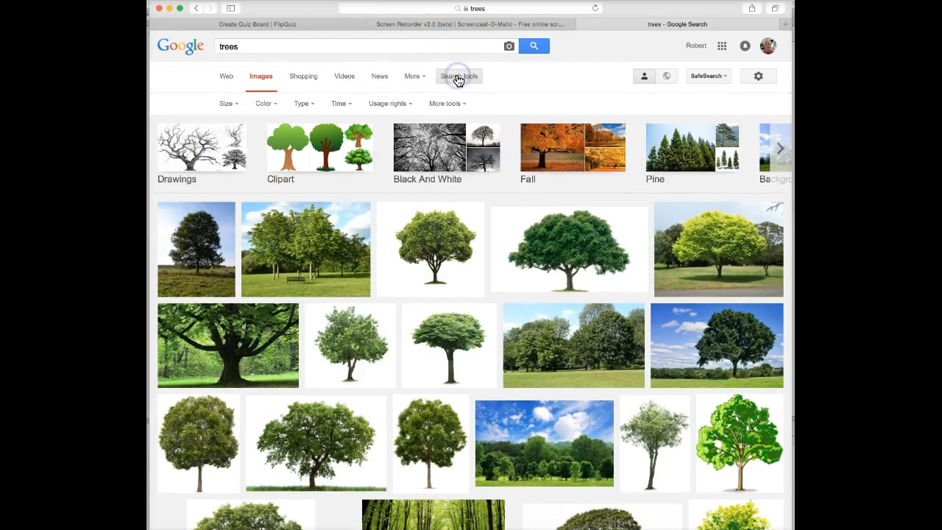
left_click(406, 104)
left_click(390, 153)
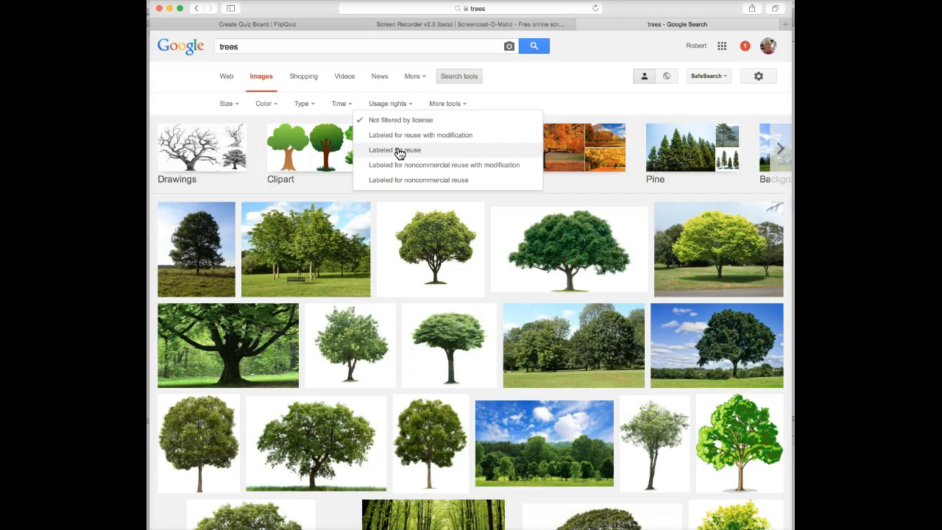
left_click(398, 151)
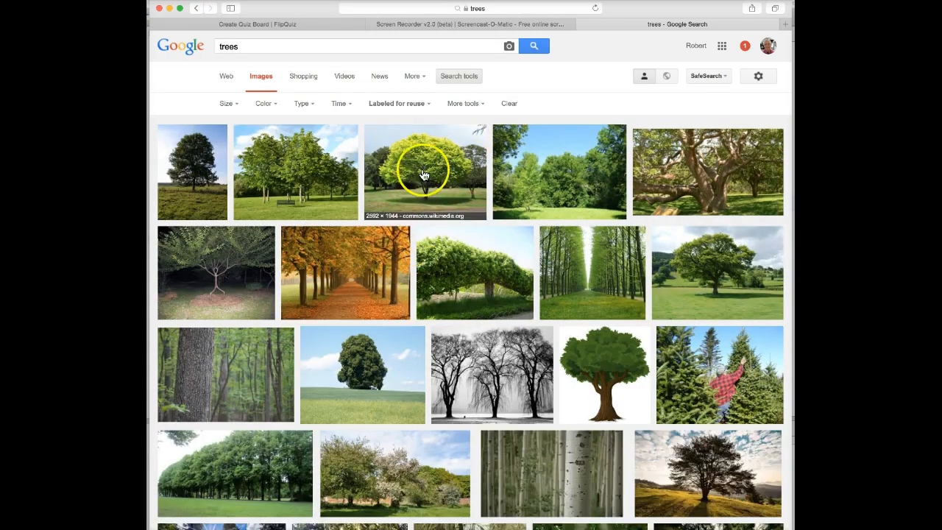
- Open the Bright_green_tree_-_Waikato.jpg photo at full size and take its address to the quiz's image URL field
left_click(419, 175)
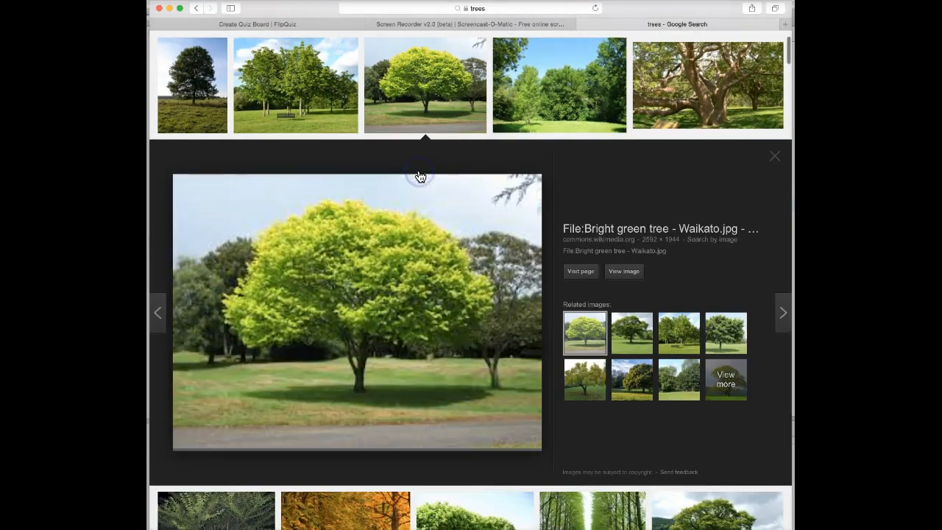
left_click(631, 275)
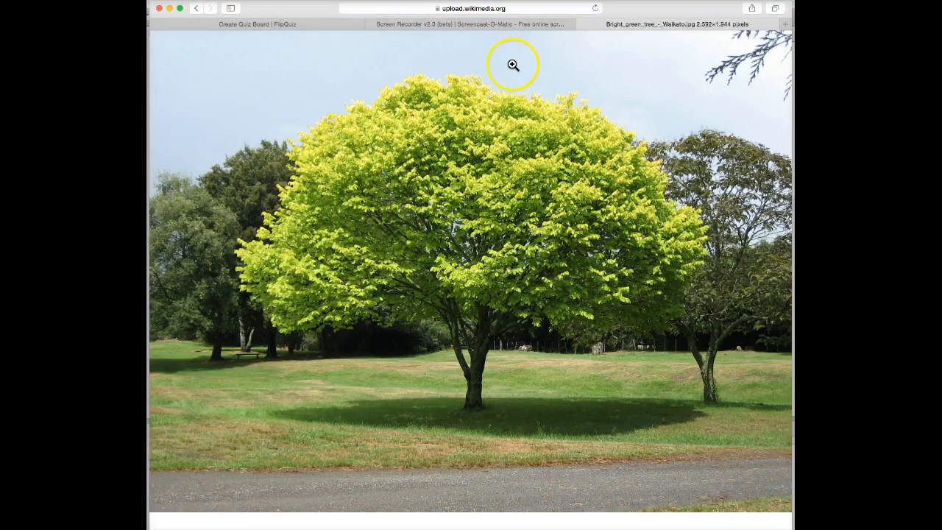
left_click(508, 9)
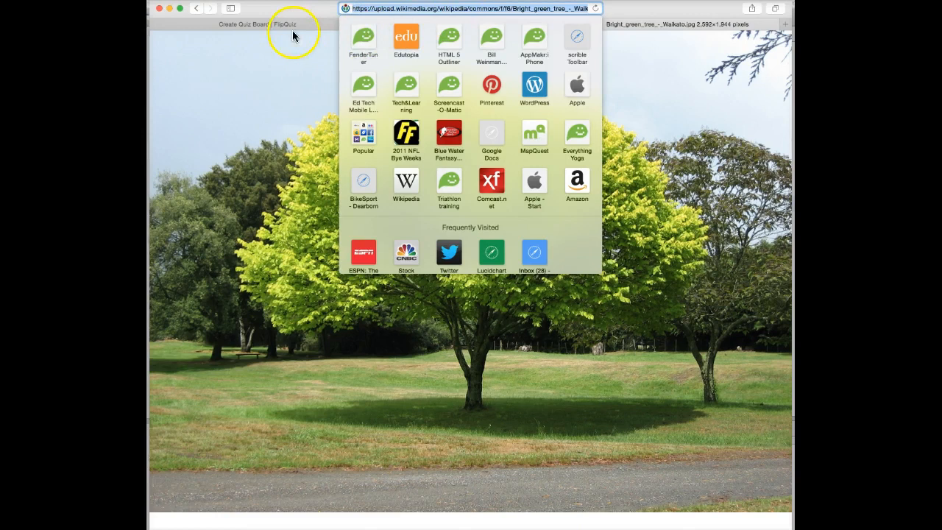
left_click(647, 61)
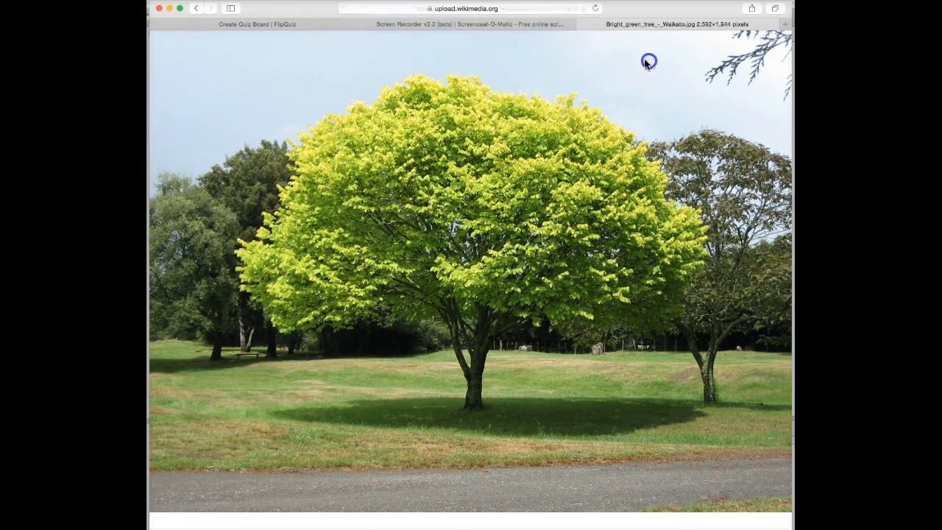
left_click(328, 25)
left_click(375, 181)
- Paste the tree photo's URL into Image Properties and insert the image
type("https://upload.wikimedia.org/wikipedia/commons/f/f6/Bright_green_tree_-_Waikato.jpg")
scroll(452, 257, "down", 5)
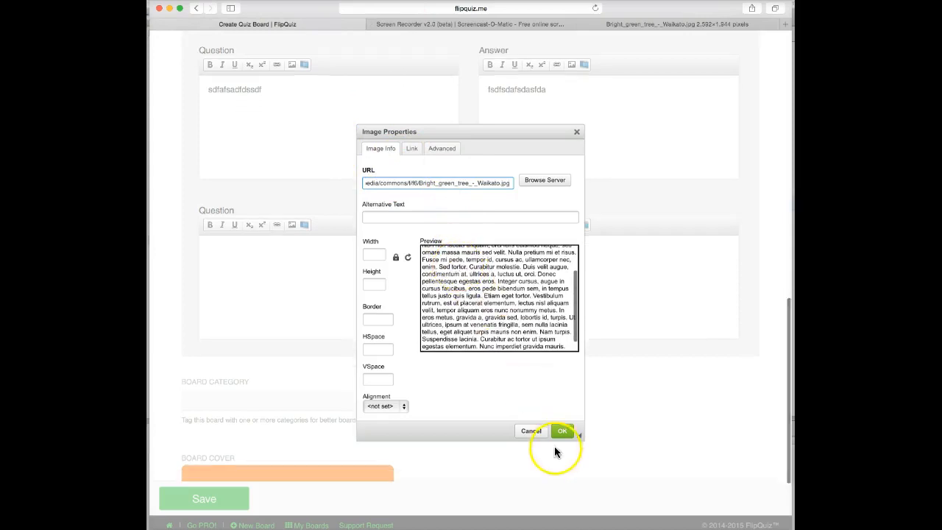
left_click(563, 431)
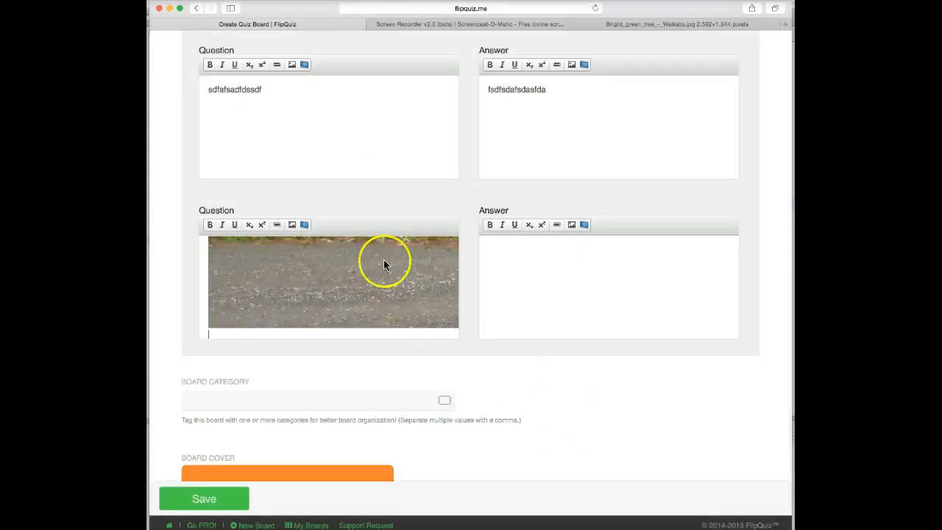
scroll(384, 259, "up", 5)
scroll(384, 264, "up", 5)
scroll(386, 266, "down", 3)
scroll(385, 260, "down", 8)
- Caption the photo 'What type of tree is this?' and move to its blank answer box
left_click(364, 180)
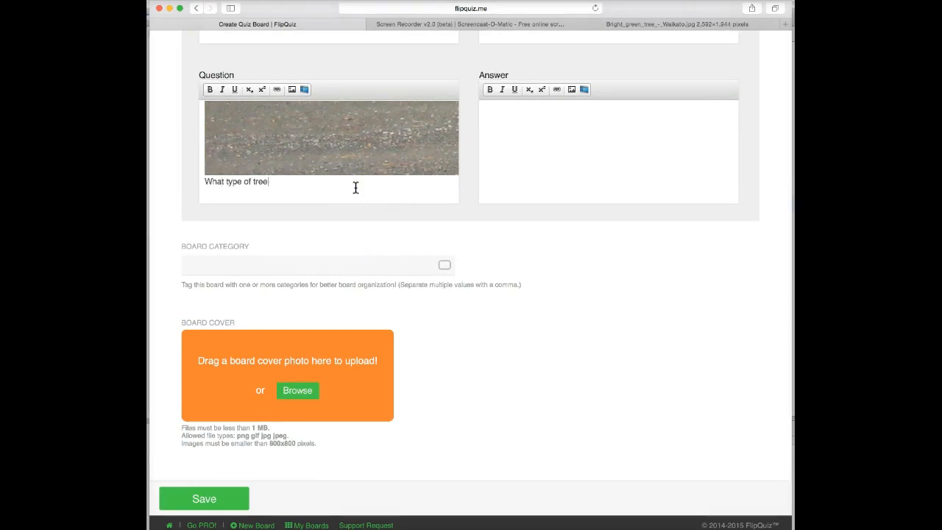
left_click(389, 154)
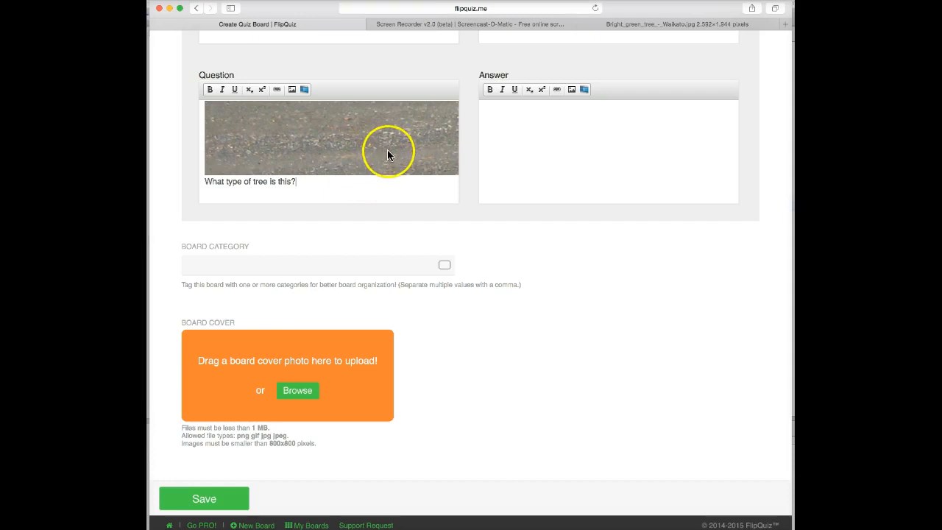
left_click(505, 147)
left_click(524, 144)
scroll(517, 144, "down", 1)
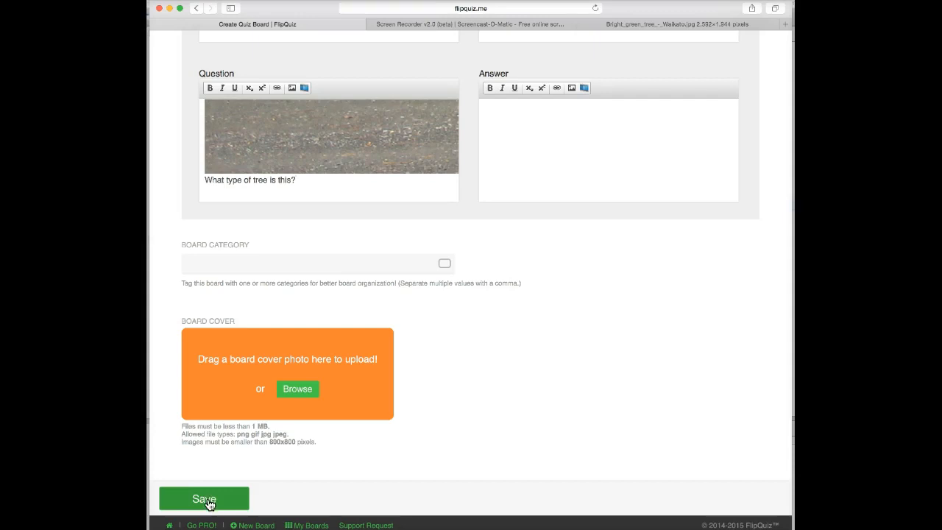
scroll(577, 367, "up", 20)
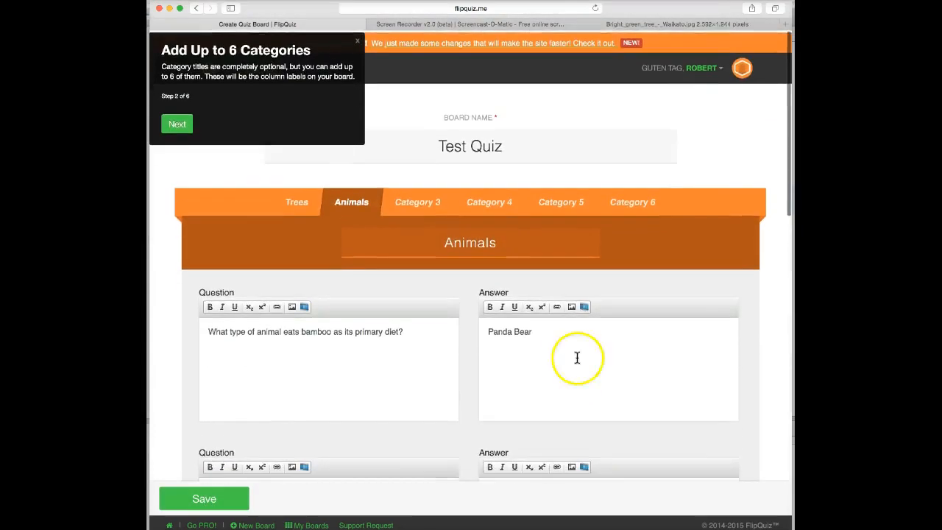
- Title the third category 'Mountain Ranges'
left_click(415, 203)
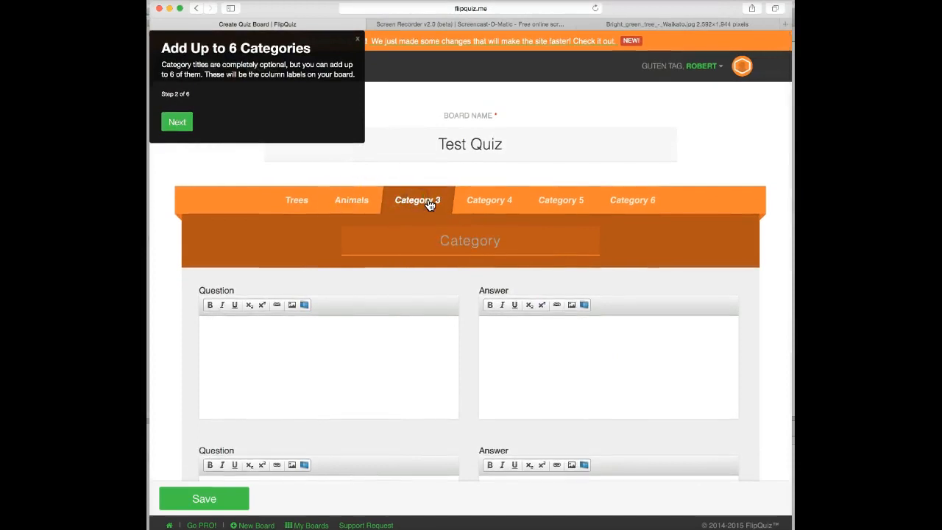
left_click(447, 214)
left_click(475, 241)
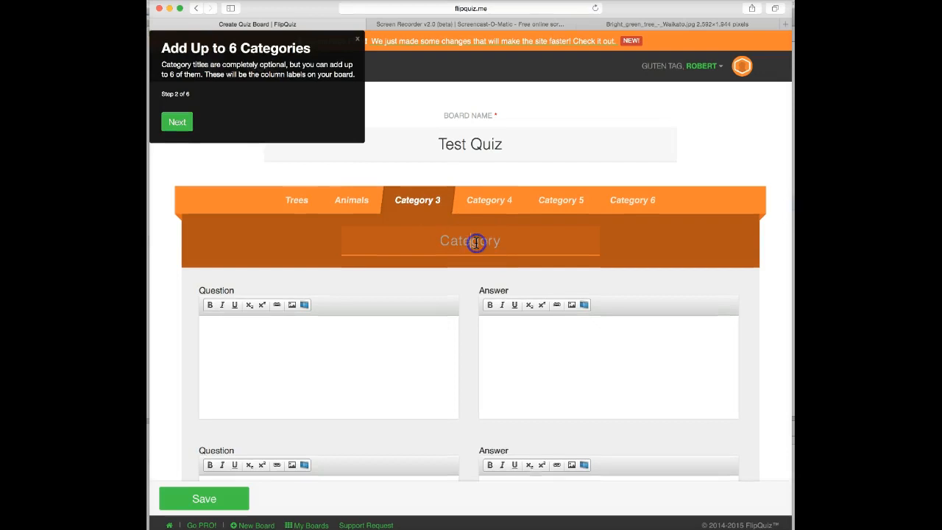
type("Moun")
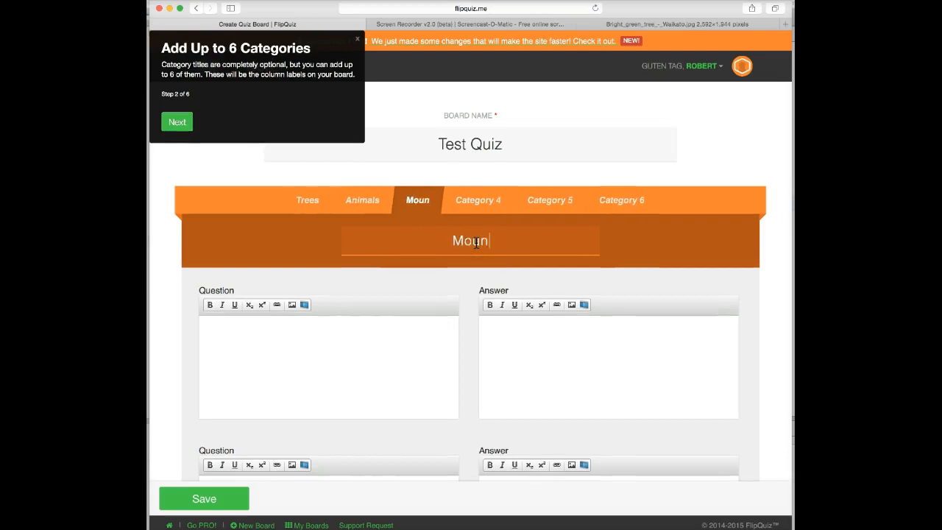
type("tain Ranges")
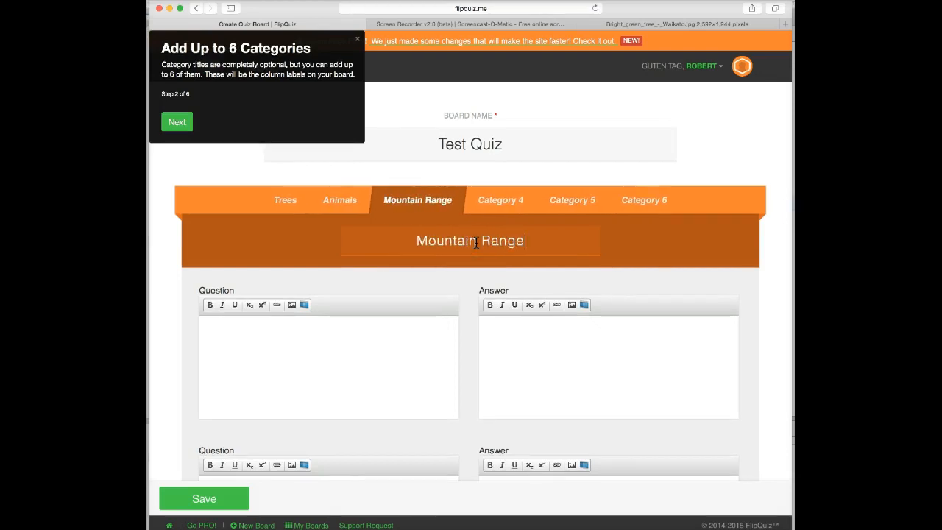
left_click(550, 251)
- Fill the first question, first answer and second question with placeholder text
left_click(358, 362)
type("fsdasaadf")
left_click(510, 356)
type("fsdfsdaadf")
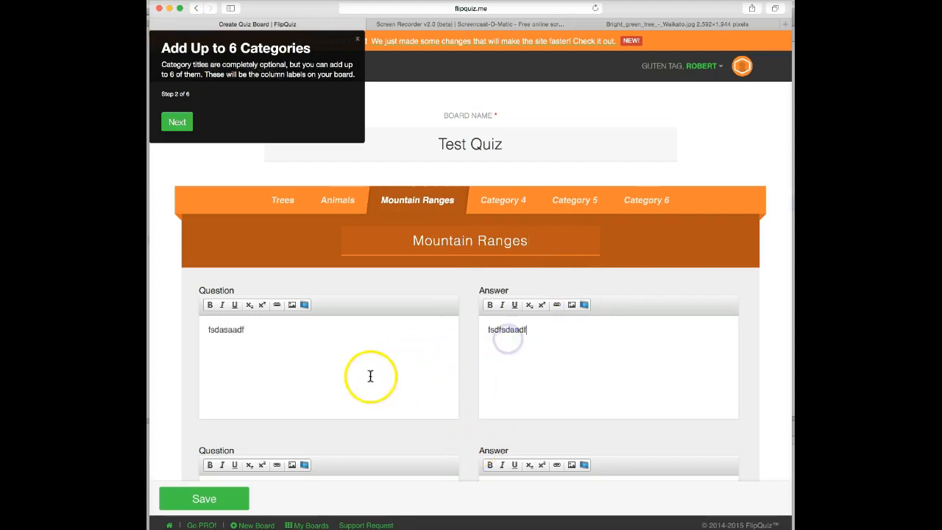
scroll(331, 380, "down", 3)
left_click(248, 390)
type("fsdaffsdaadfsadfsfdsadfsadf")
scroll(391, 414, "down", 10)
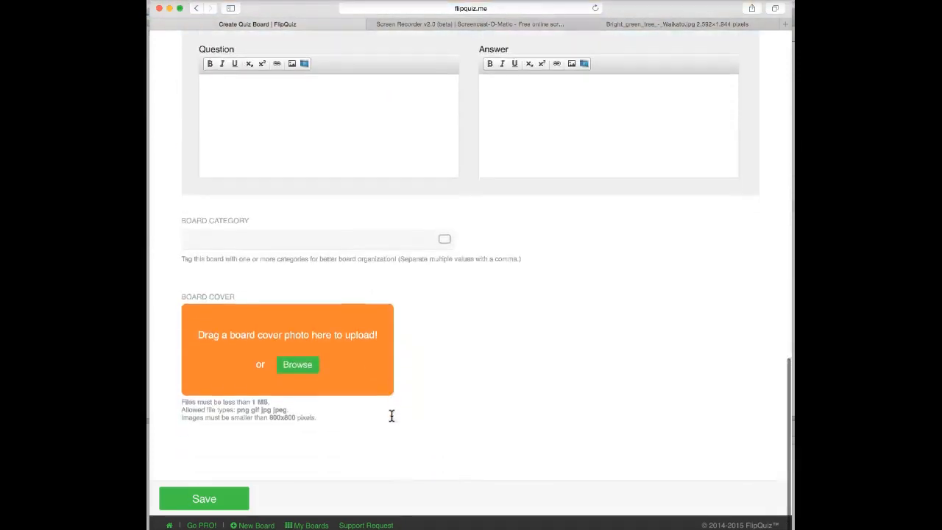
- Save the Test Quiz board and scroll through its Trees questions and answers
left_click(210, 508)
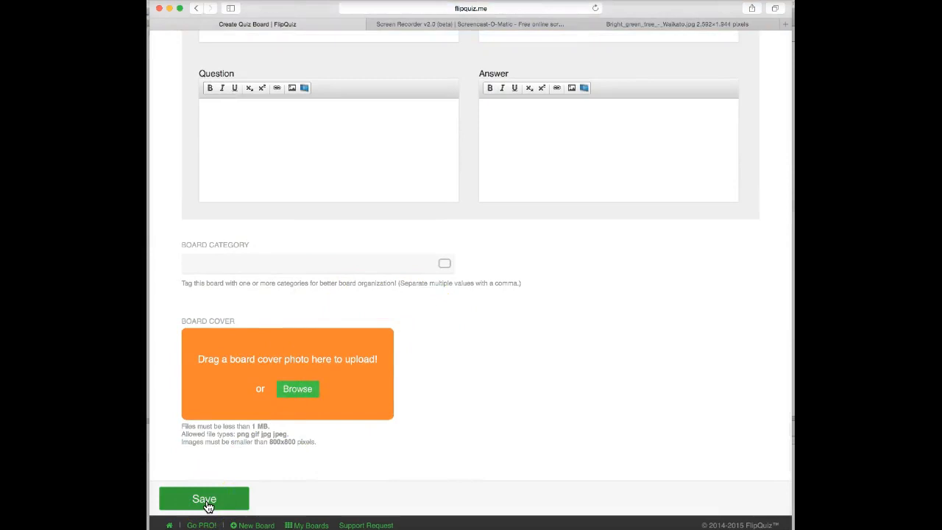
left_click(204, 500)
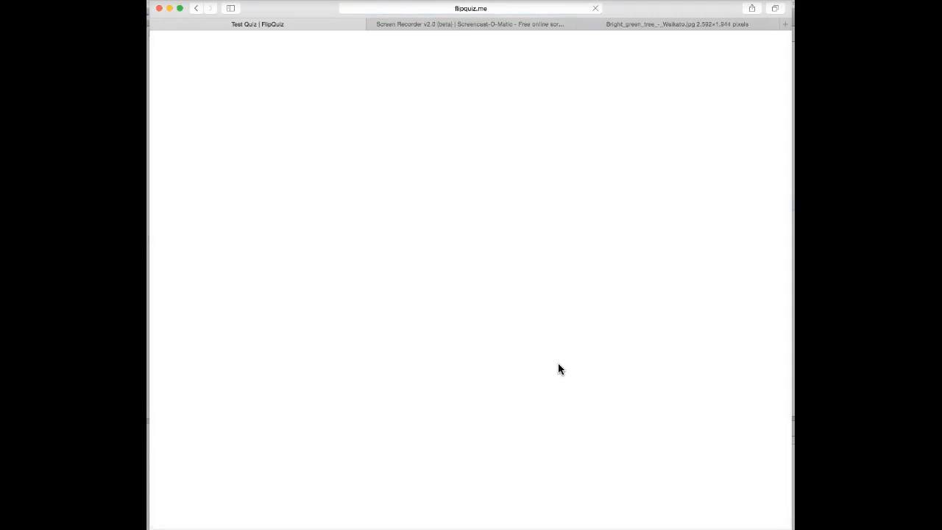
left_click(609, 320)
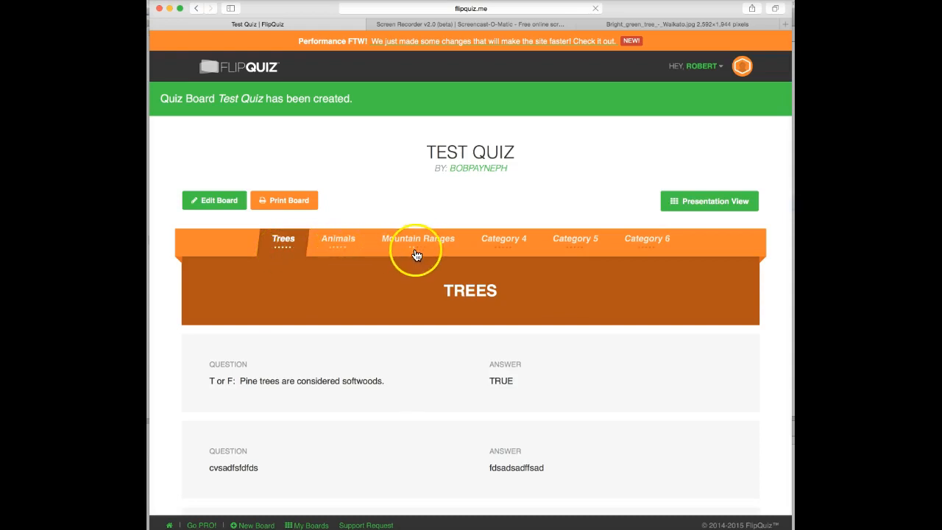
scroll(415, 255, "down", 5)
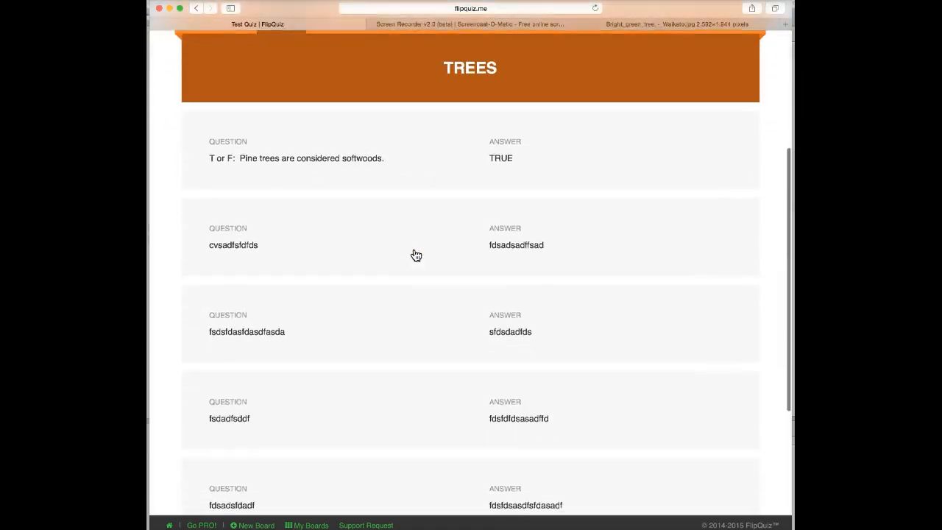
scroll(416, 254, "down", 5)
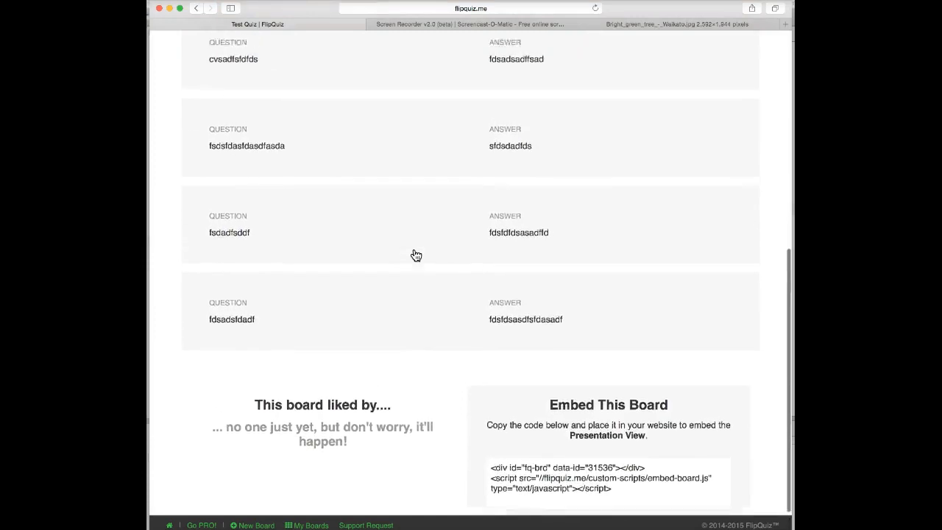
- Show Test Quiz in presentation view and close the 'Let's Take a Quick Tour' popup
scroll(415, 255, "up", 10)
left_click(704, 204)
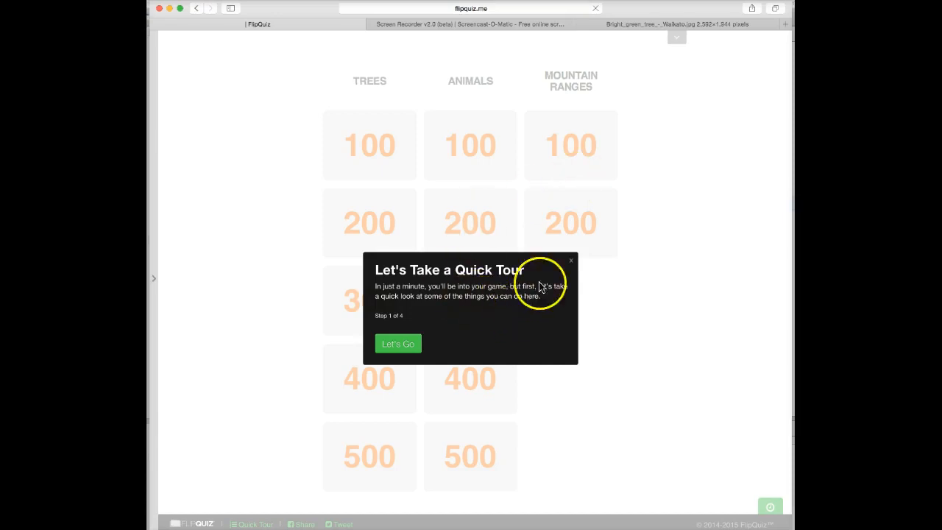
left_click(571, 261)
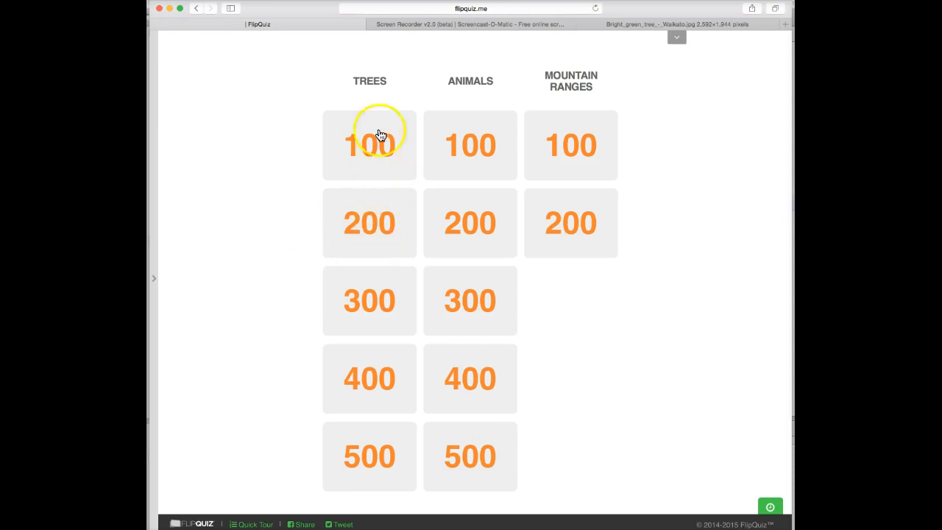
- Play the Trees 100 question, reveal the answer TRUE, and return to the board
left_click(370, 154)
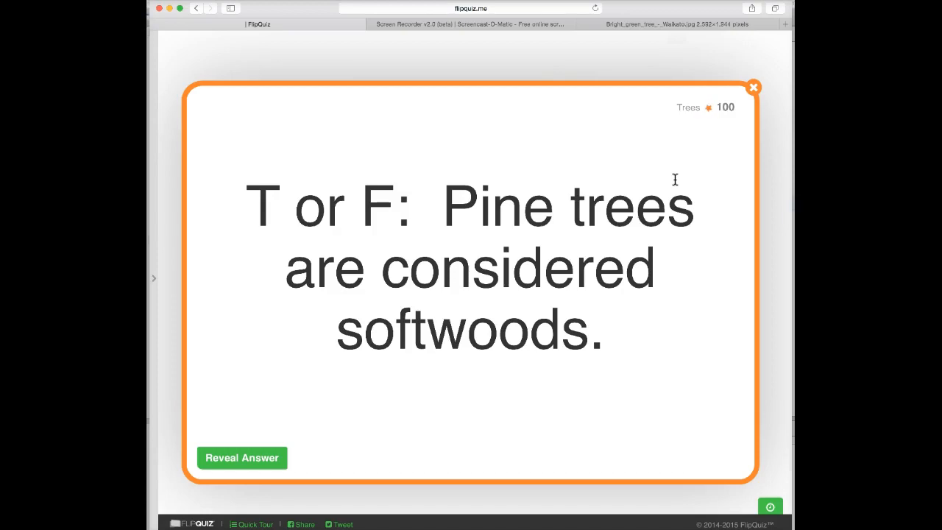
left_click(256, 461)
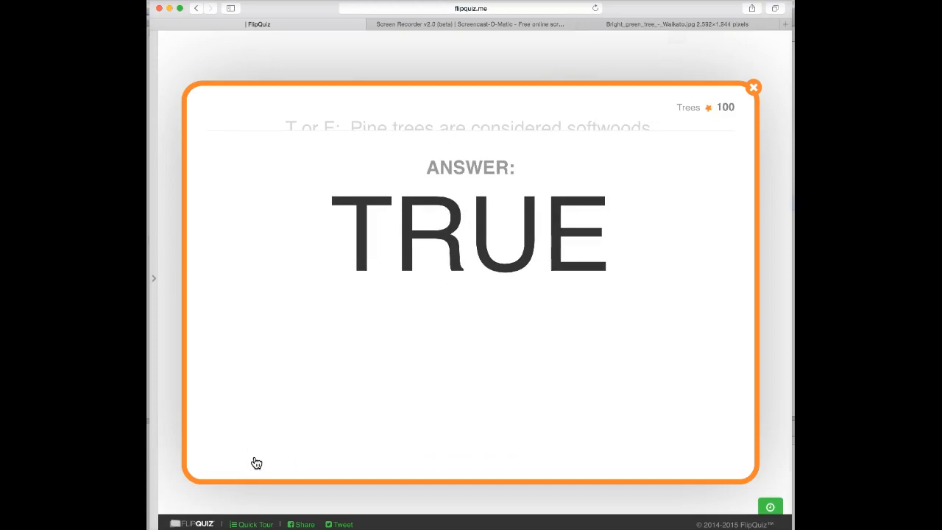
left_click(753, 89)
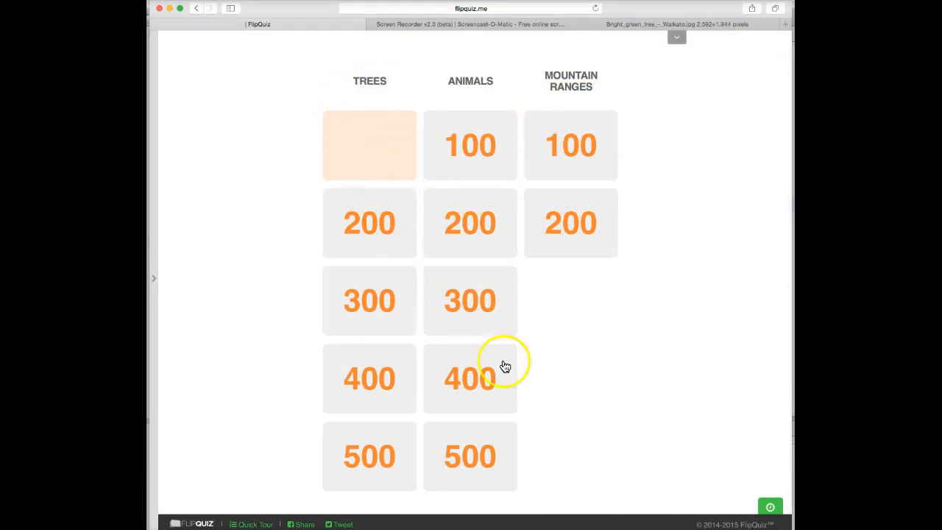
- Play the Animals 500 tree-picture question, reveal its answer, and close the card
left_click(474, 458)
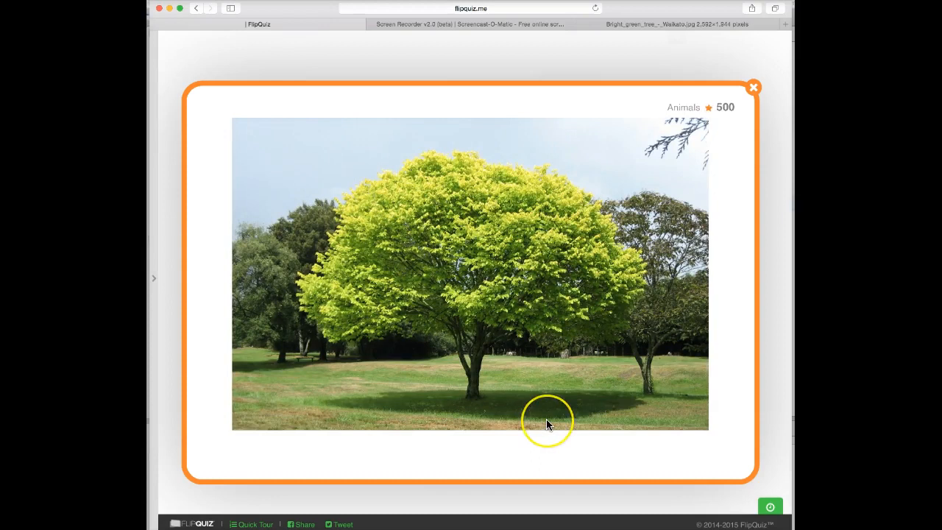
scroll(546, 420, "down", 5)
scroll(546, 424, "up", 3)
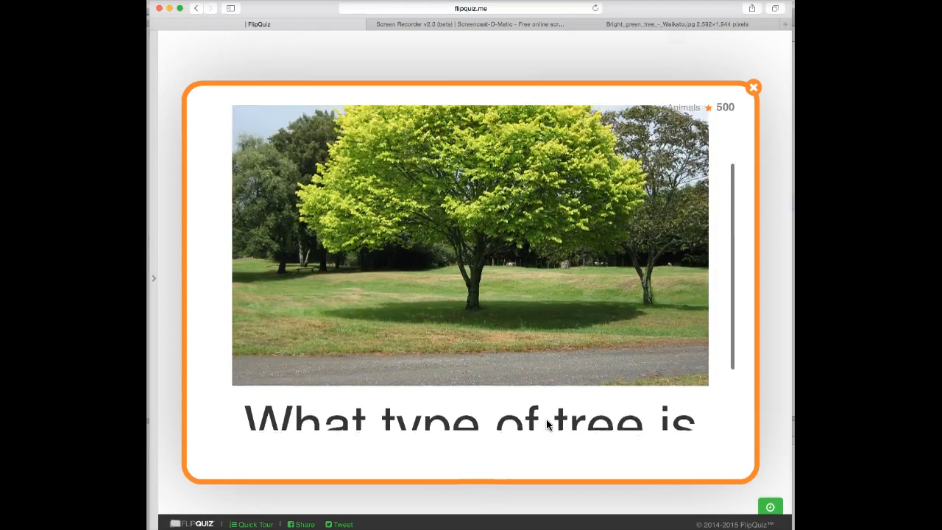
scroll(545, 425, "down", 3)
left_click(285, 446)
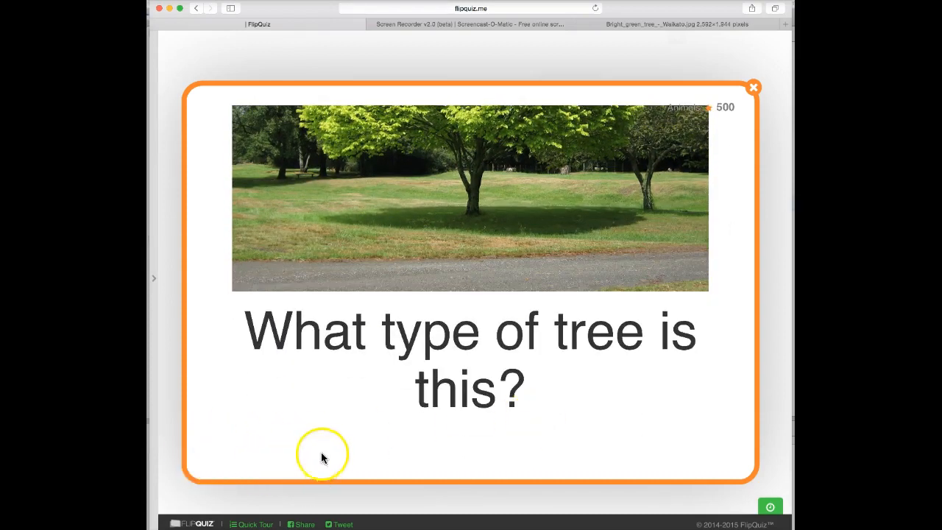
left_click(299, 414)
left_click(754, 88)
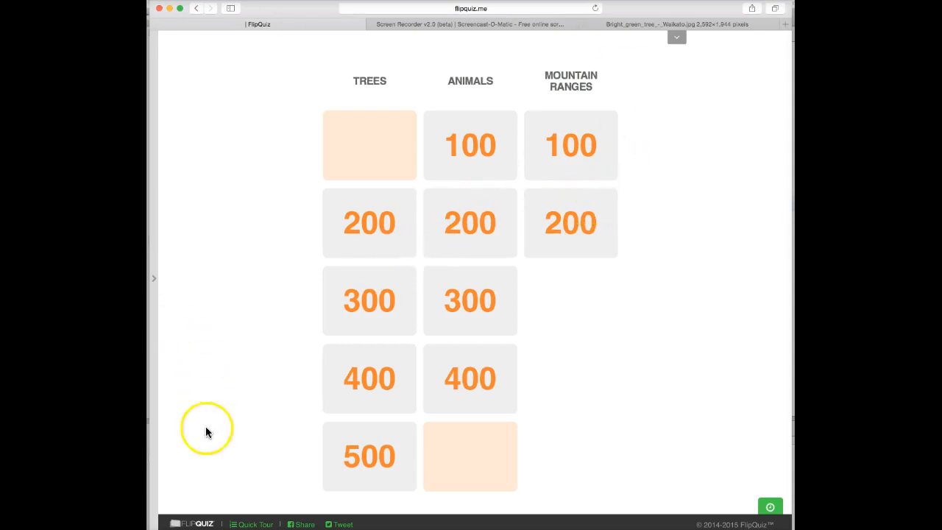
- Leave the presentation for the FlipQuiz home page, confirming Leave Page
left_click(195, 524)
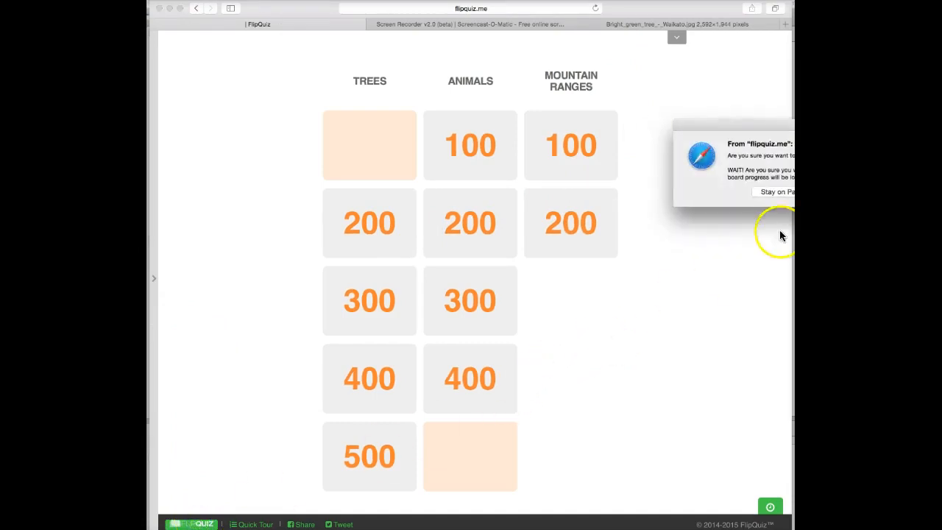
left_click(832, 192)
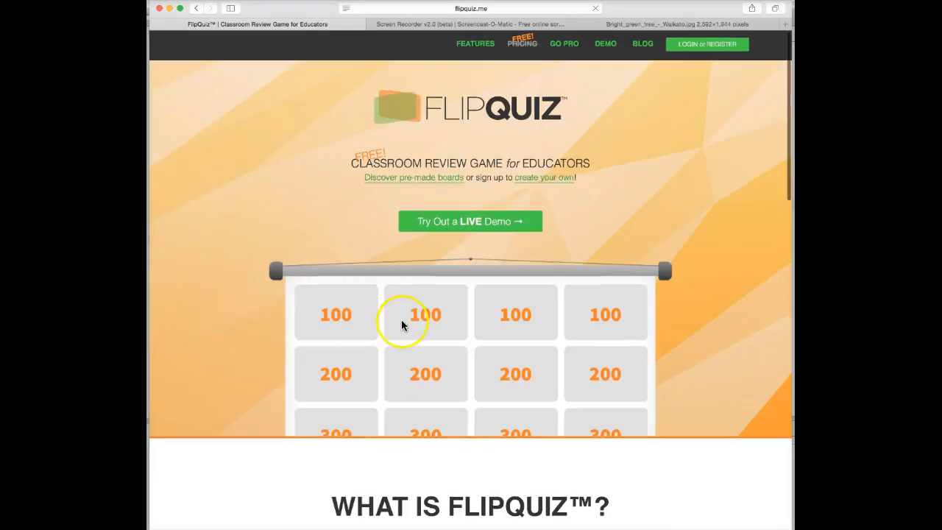
scroll(402, 323, "down", 3)
scroll(400, 325, "up", 3)
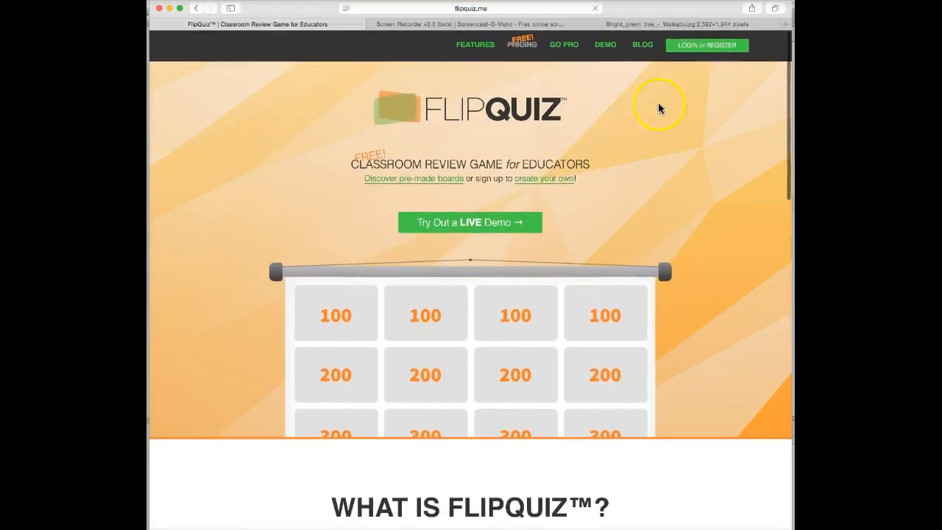
- Log back in with the saved autofill credentials to reach My Boards
left_click(685, 47)
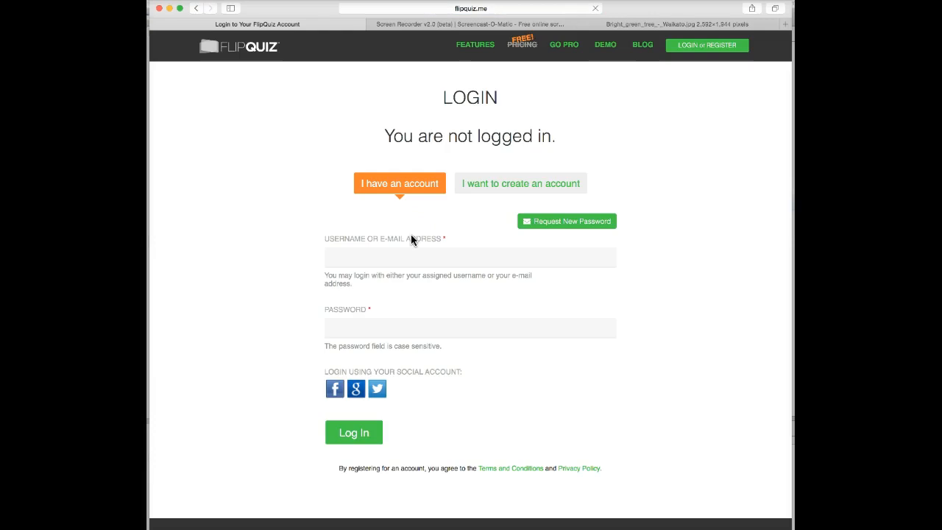
left_click(343, 257)
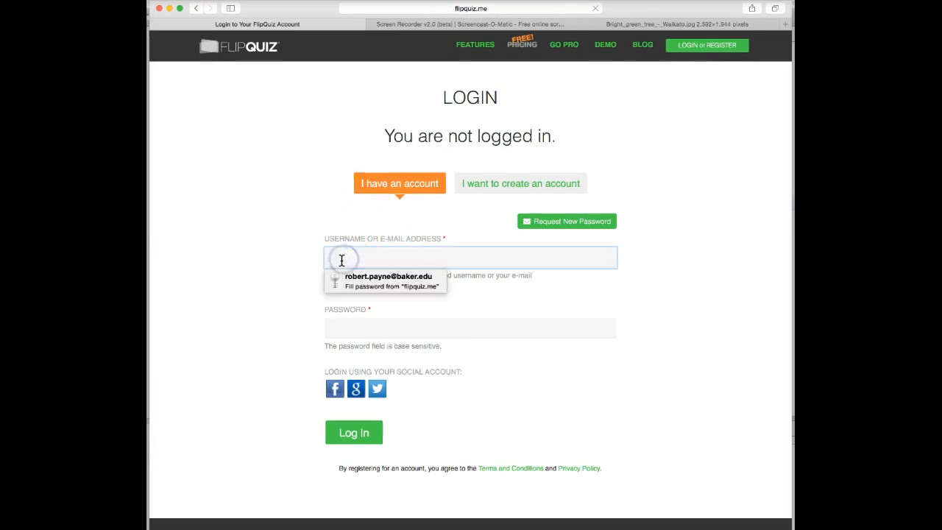
left_click(360, 280)
left_click(344, 434)
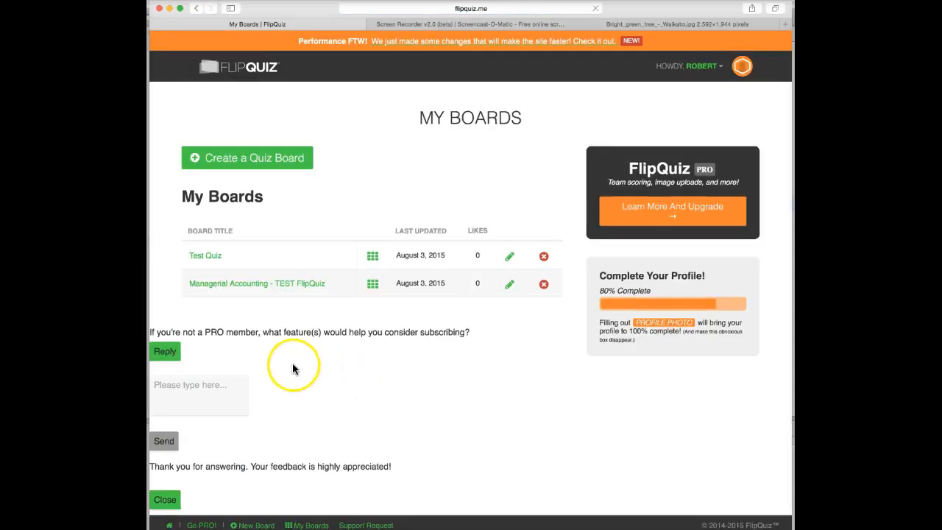
- Open the Managerial Accounting - TEST FlipQuiz board and switch it to presentation view
left_click(244, 287)
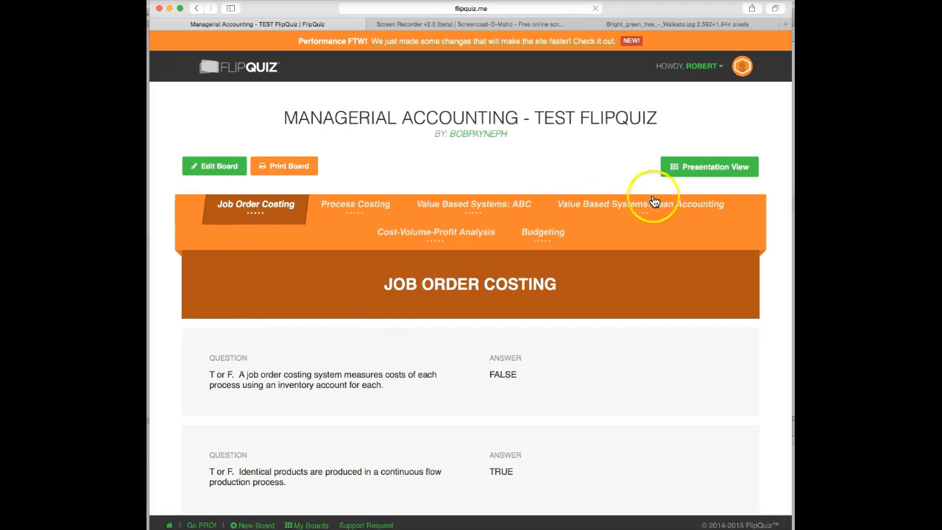
scroll(431, 313, "down", 20)
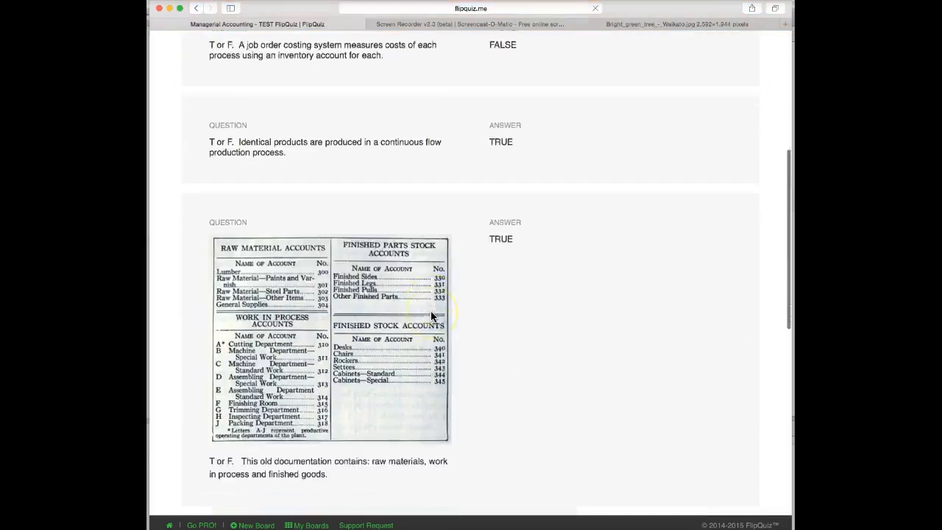
scroll(431, 316, "up", 20)
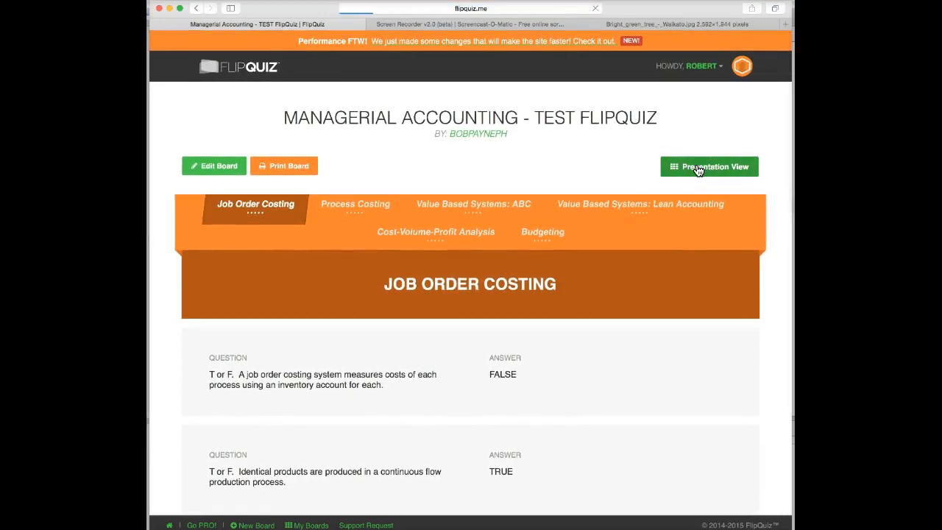
left_click(556, 237)
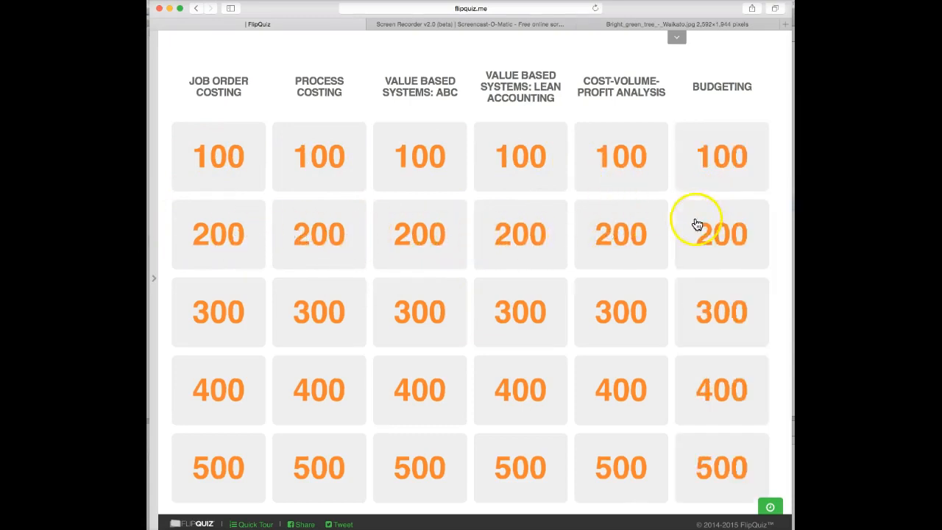
- Play Job Order Costing 100, reveal the answer FALSE, and return to the board
left_click(233, 159)
scroll(532, 258, "down", 2)
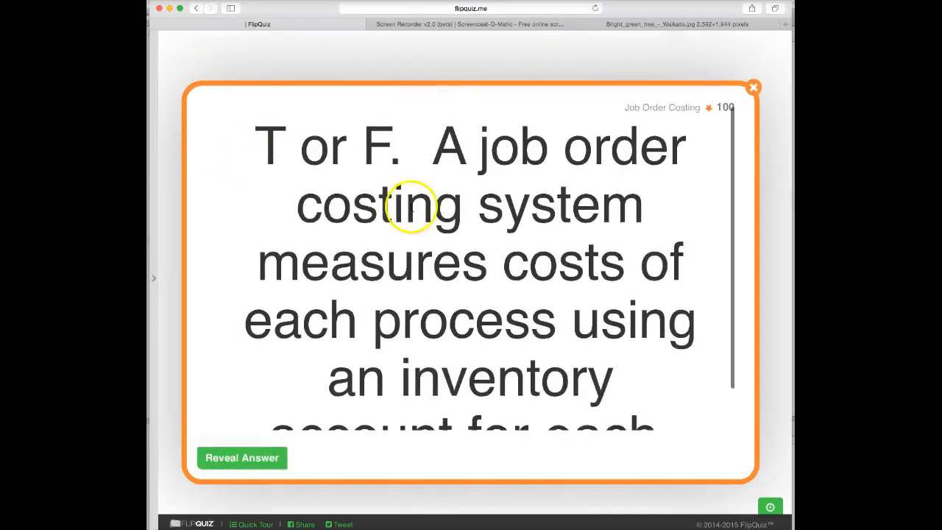
scroll(532, 259, "down", 1)
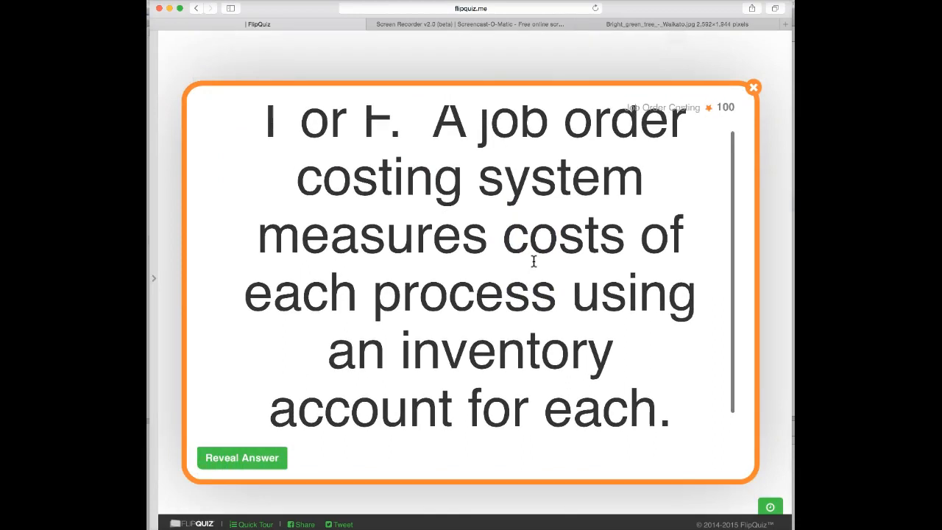
scroll(534, 259, "up", 1)
scroll(533, 259, "down", 2)
scroll(533, 259, "up", 2)
left_click(239, 458)
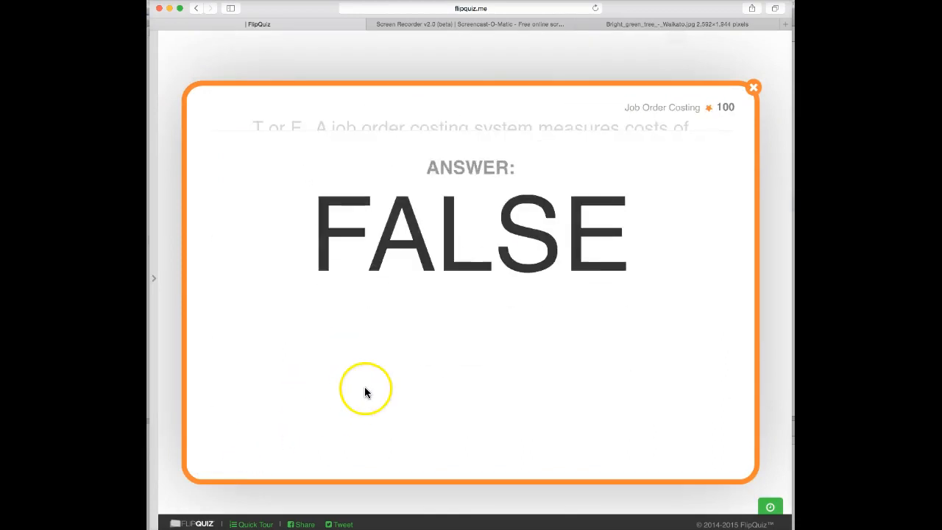
left_click(752, 87)
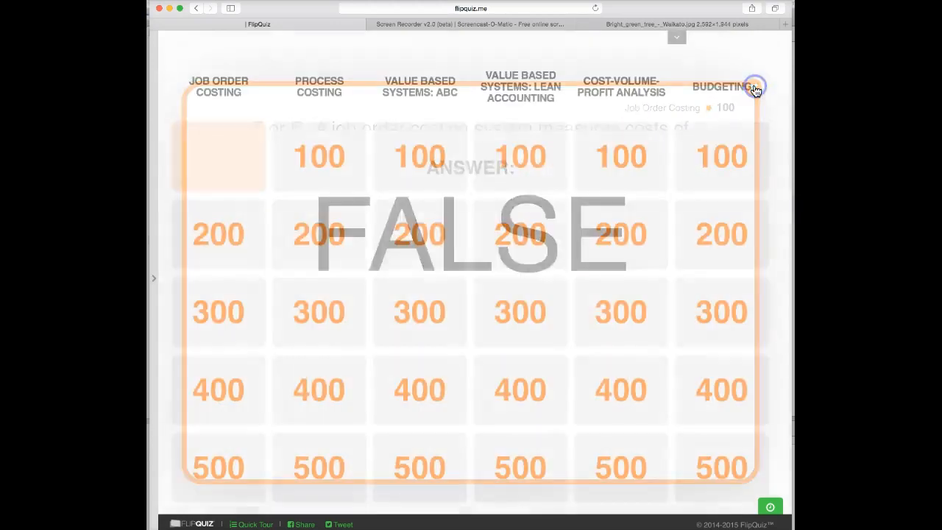
- Open and close the Job Order Costing 200 and 400 questions
left_click(209, 233)
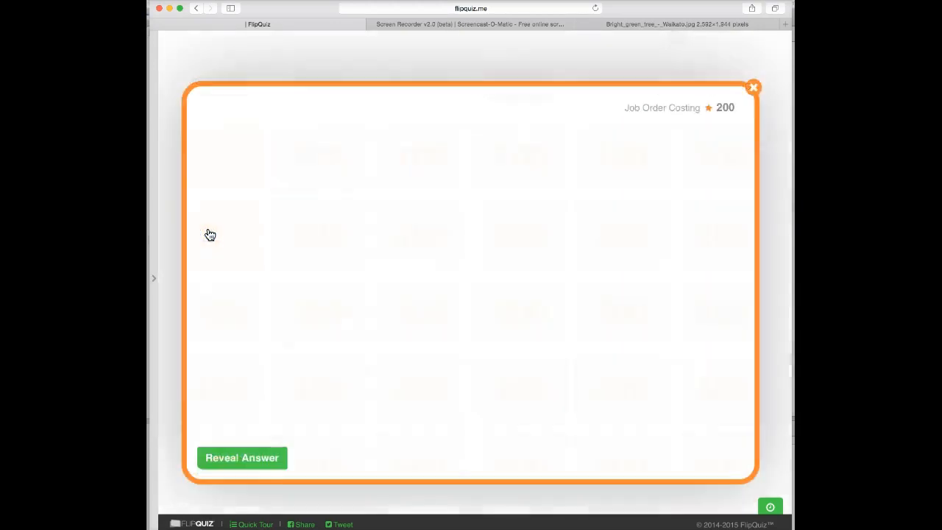
left_click(752, 88)
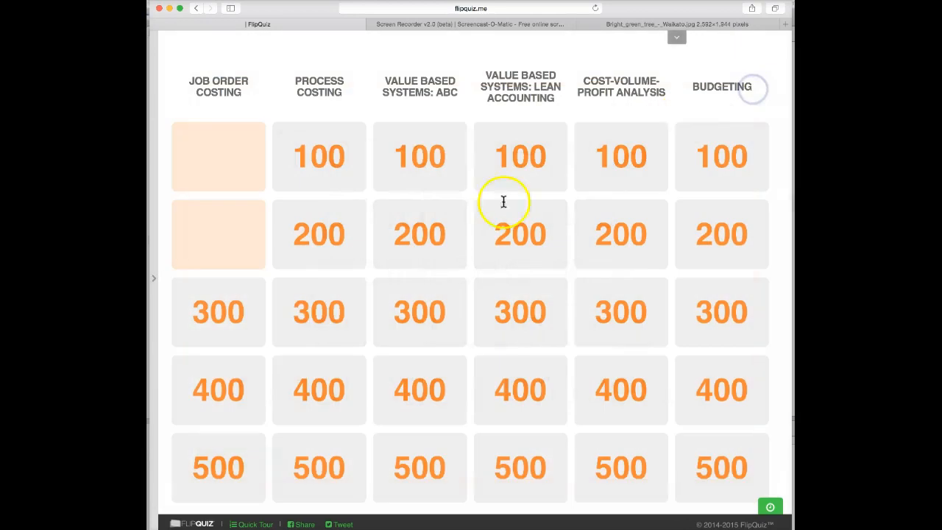
left_click(219, 386)
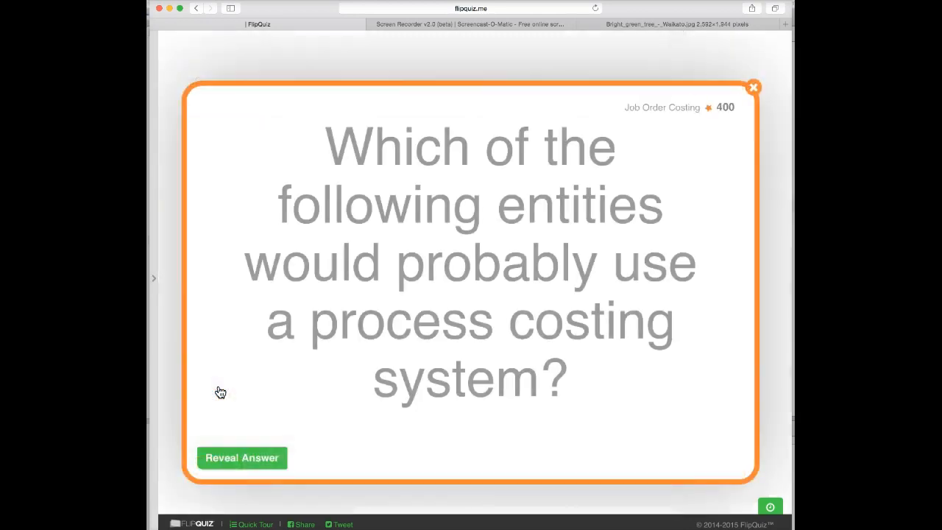
scroll(491, 317, "down", 5)
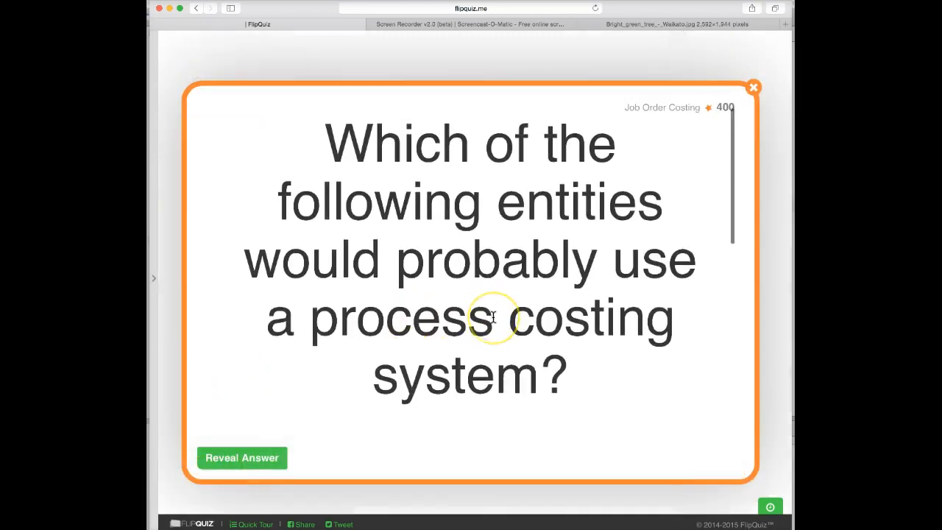
scroll(491, 317, "down", 8)
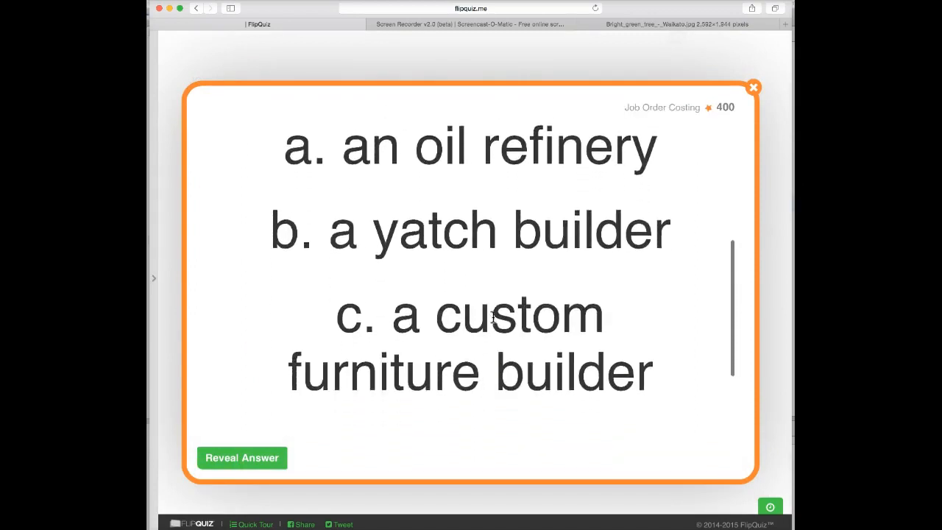
scroll(493, 315, "up", 10)
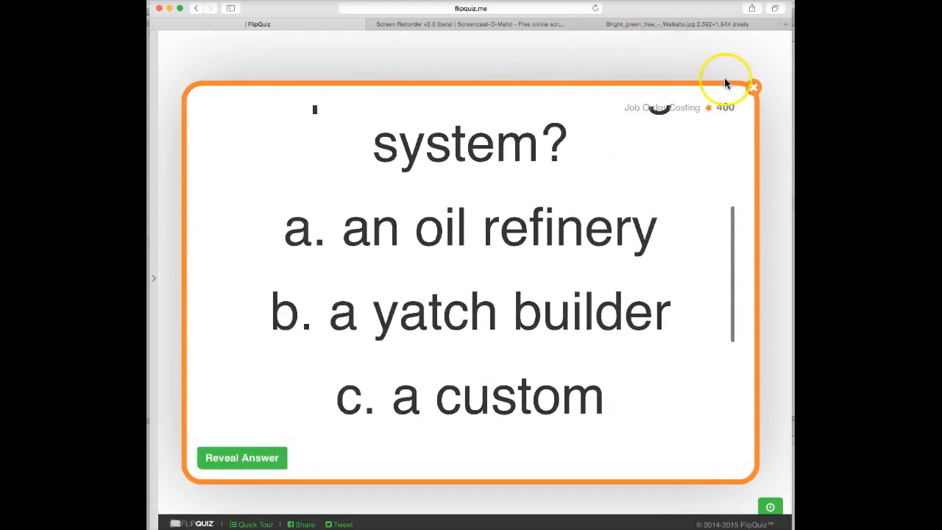
left_click(755, 88)
- Play the Job Order Costing 300 question, then open the account menu
left_click(227, 313)
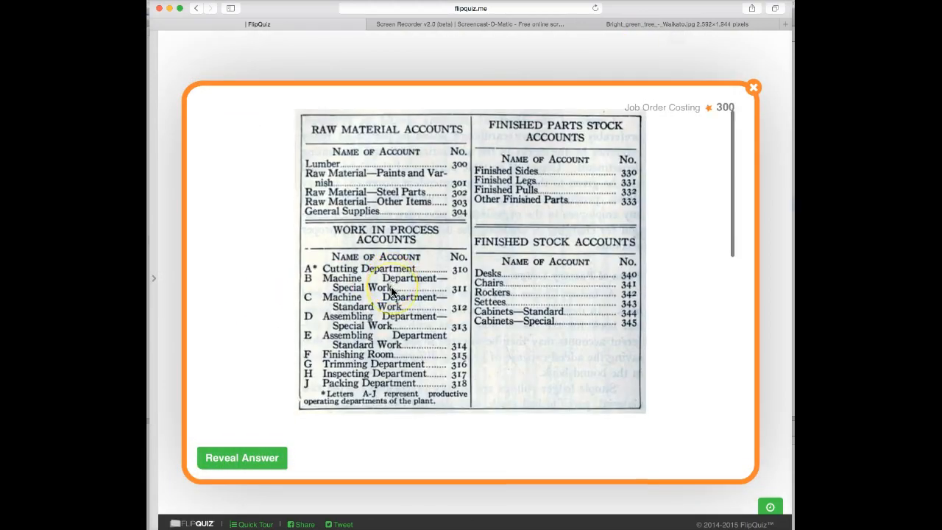
left_click(393, 284)
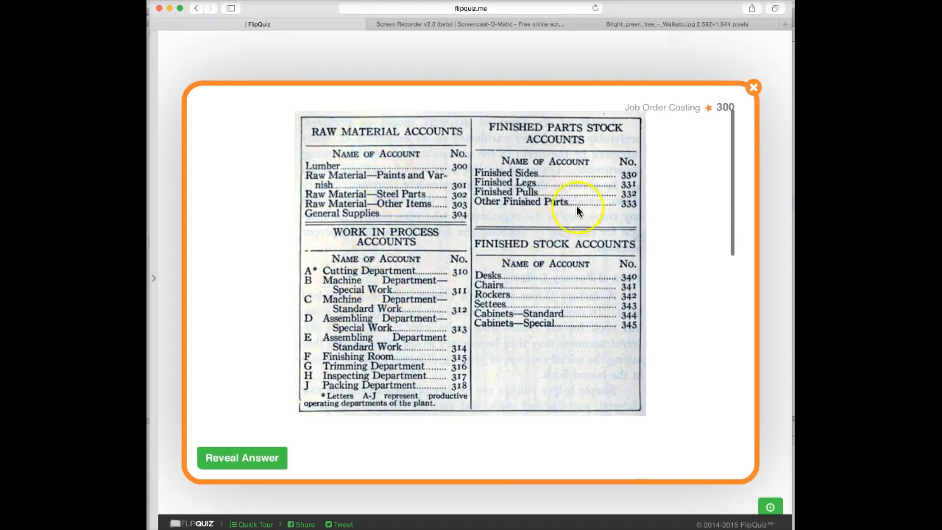
scroll(419, 250, "down", 5)
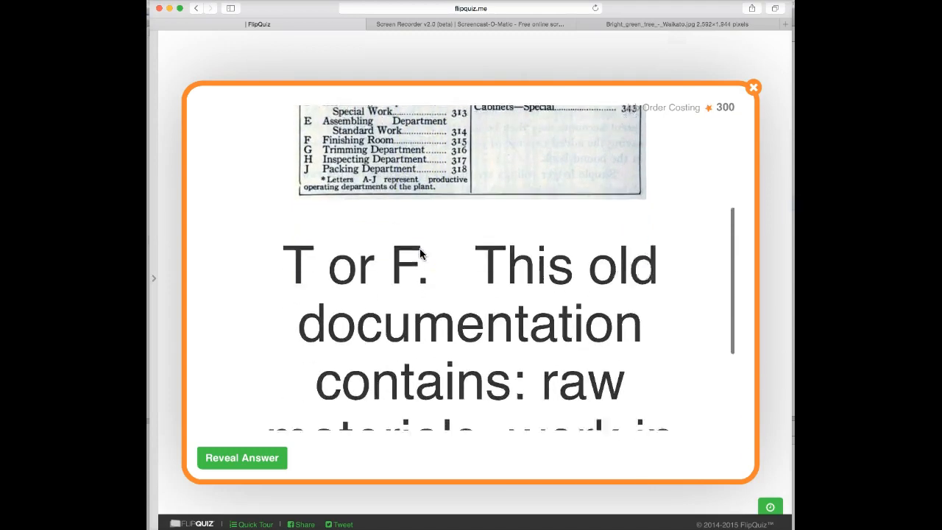
scroll(420, 248, "down", 1)
scroll(420, 248, "up", 6)
left_click(342, 272)
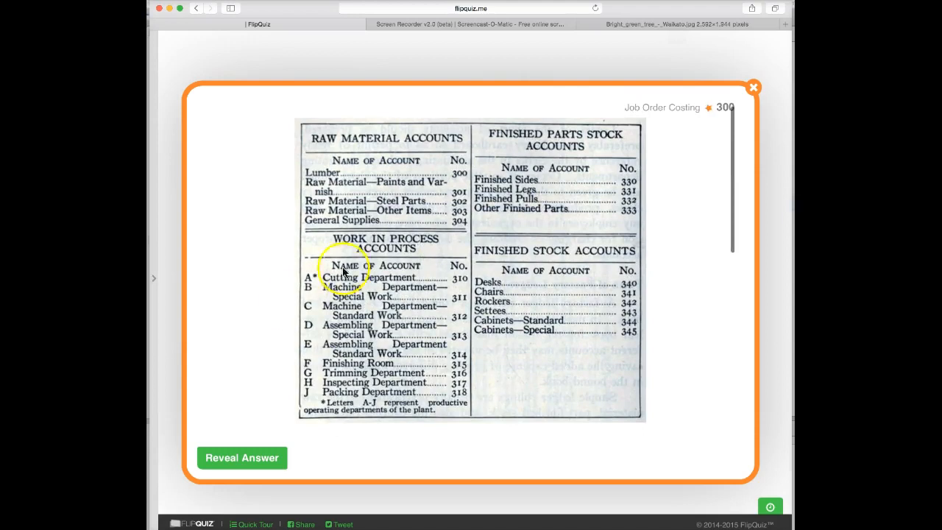
left_click(753, 87)
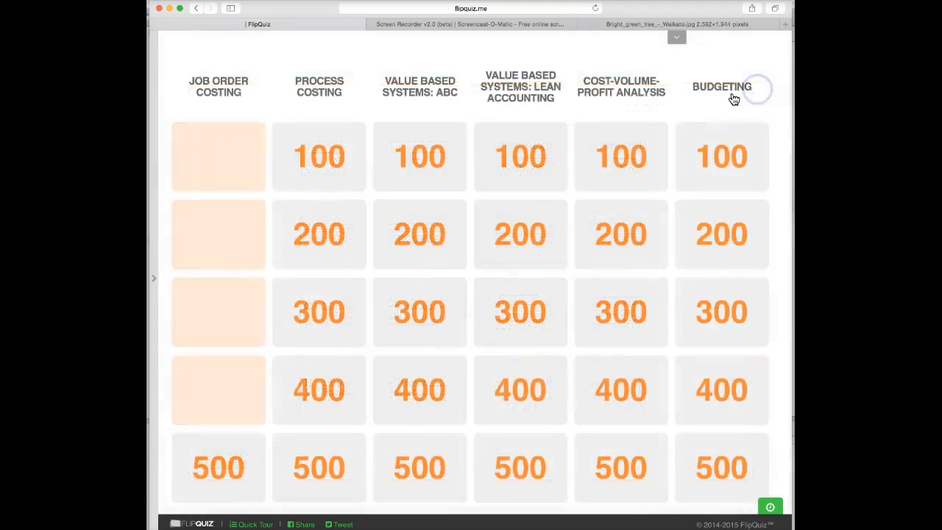
left_click(634, 143)
left_click(676, 39)
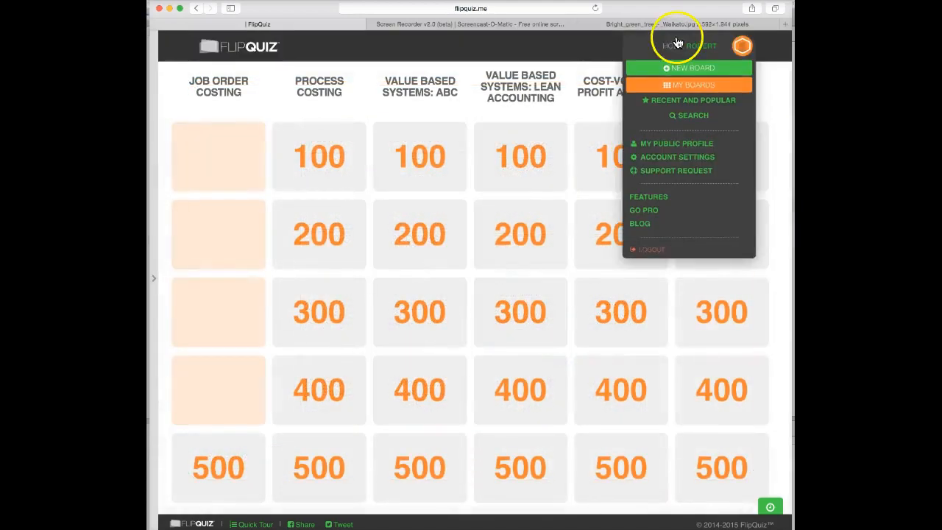
- Switch to My Boards from the account menu, confirming Leave Page to exit the quiz board
left_click(677, 45)
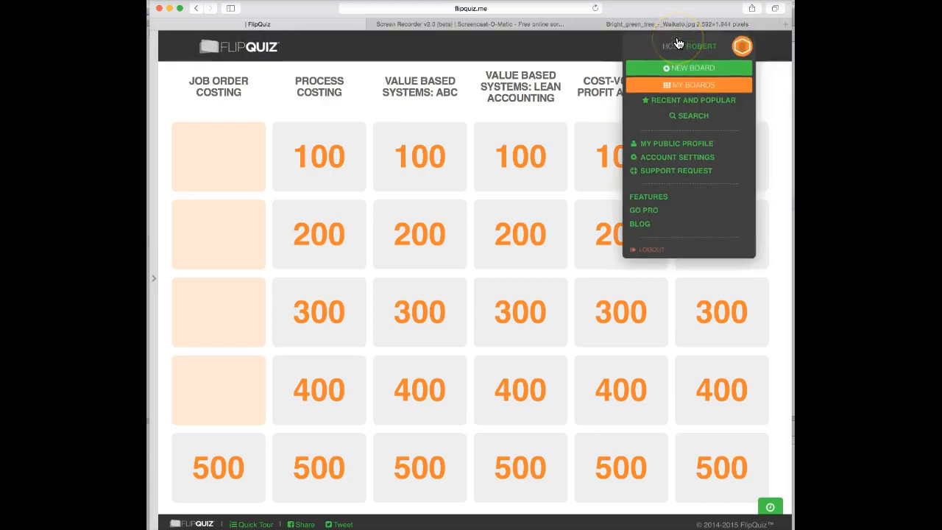
left_click(672, 85)
left_click(670, 88)
left_click(828, 192)
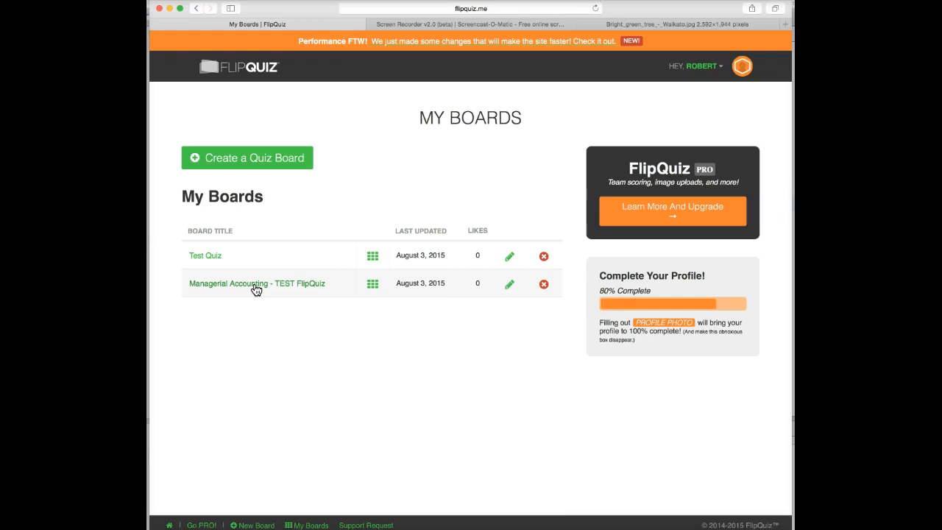
- Open Managerial Accounting - TEST FlipQuiz, review its Job Order Costing questions and embed code, then select its address
left_click(255, 285)
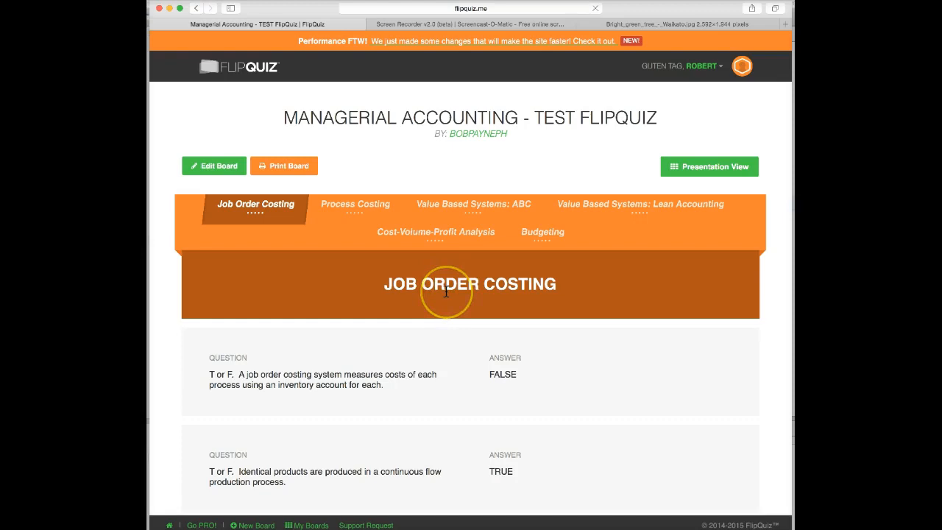
scroll(445, 292, "down", 2)
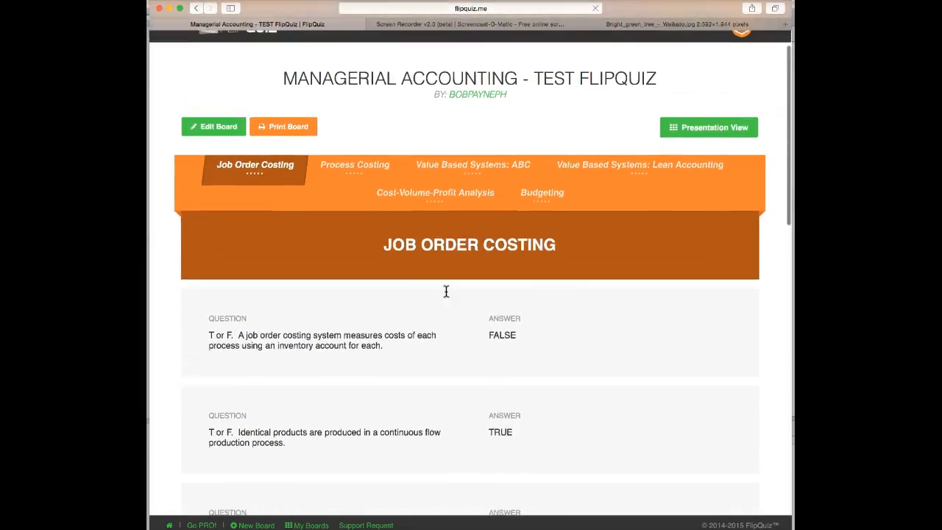
scroll(445, 292, "down", 10)
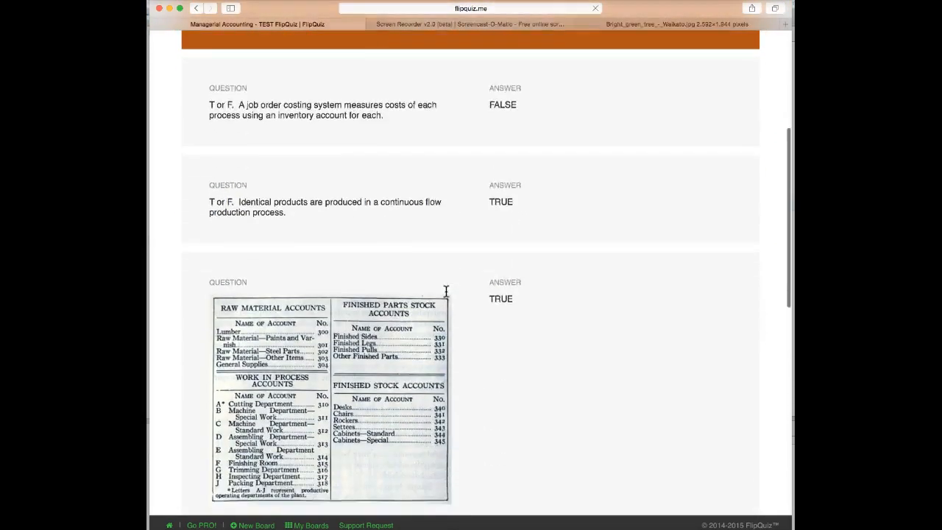
scroll(446, 292, "up", 6)
scroll(446, 291, "down", 6)
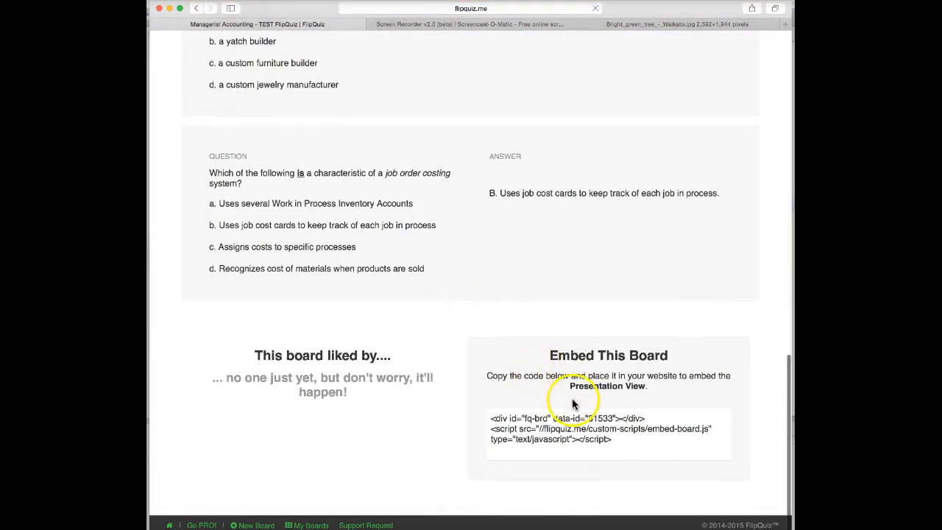
scroll(478, 301, "up", 15)
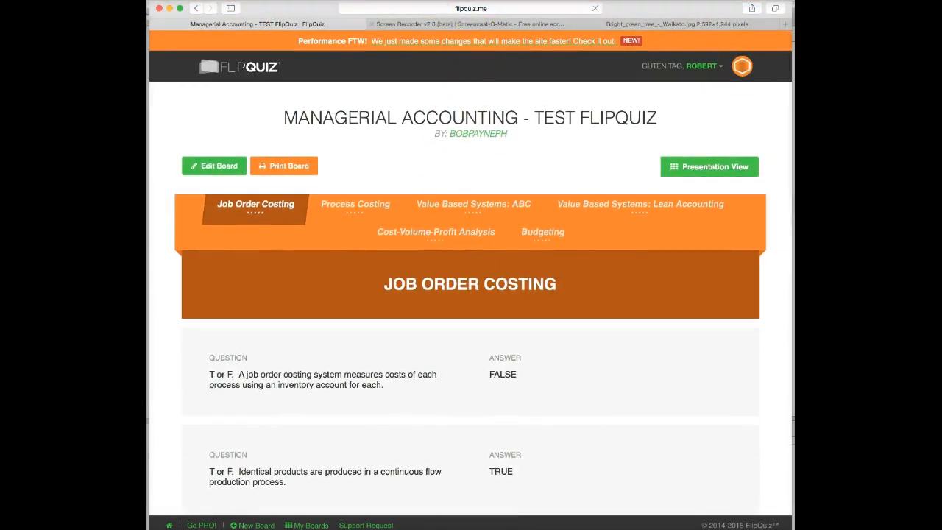
left_click(471, 10)
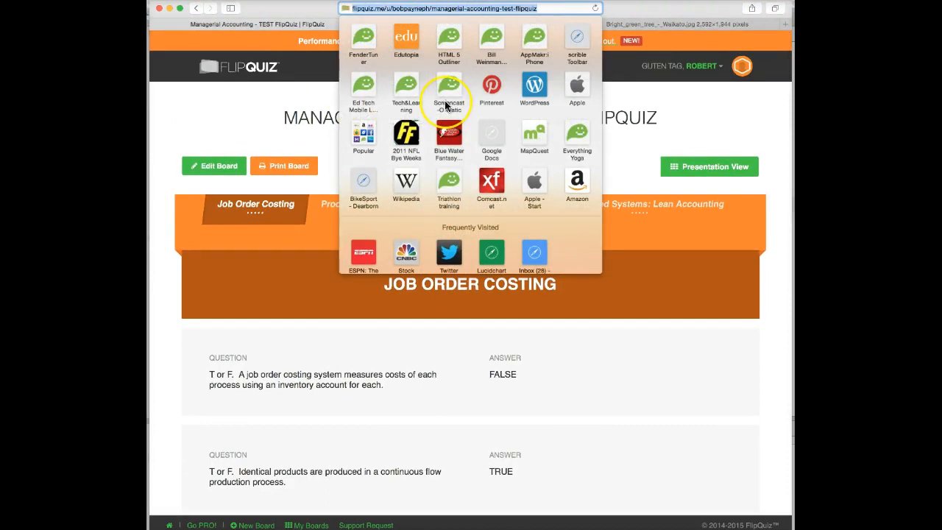